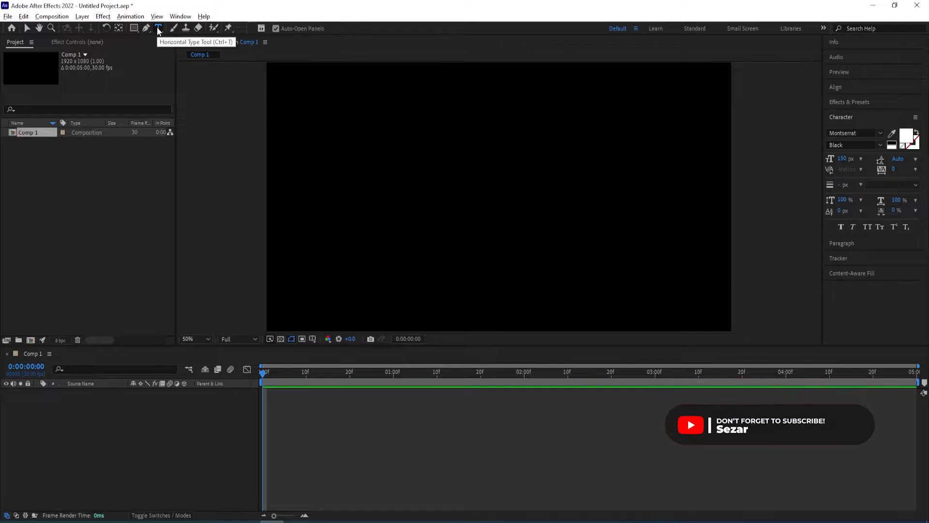
Create a text layer reading "AFTER" and centre it in the composition
click(422, 209)
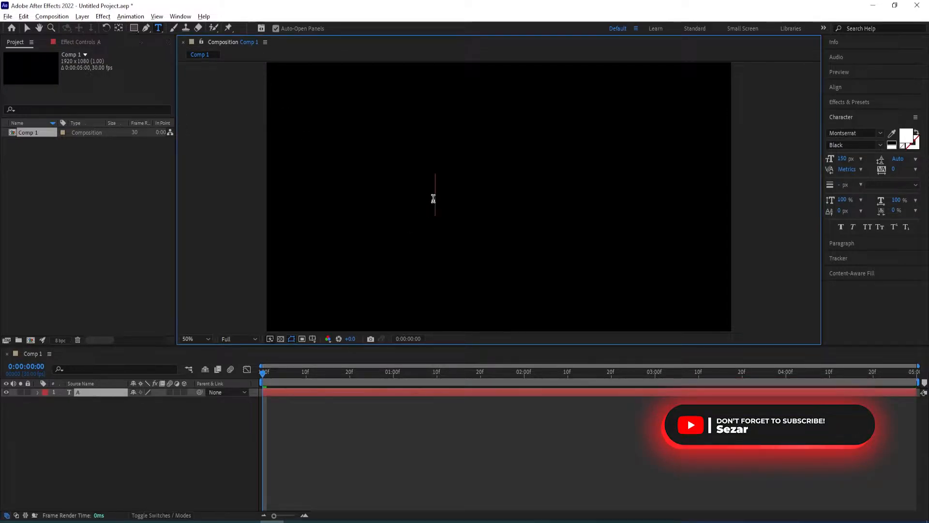
text(AFTER)
key(ctrl+a)
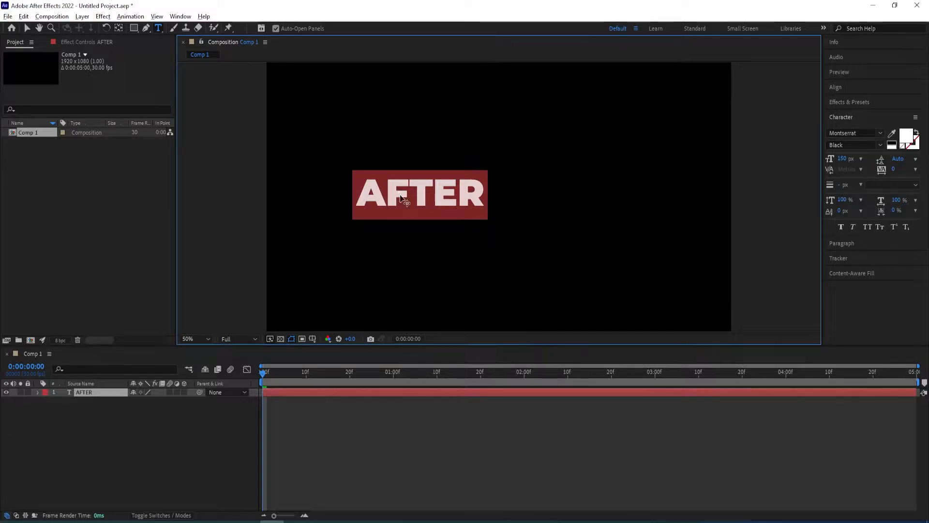
key(Escape)
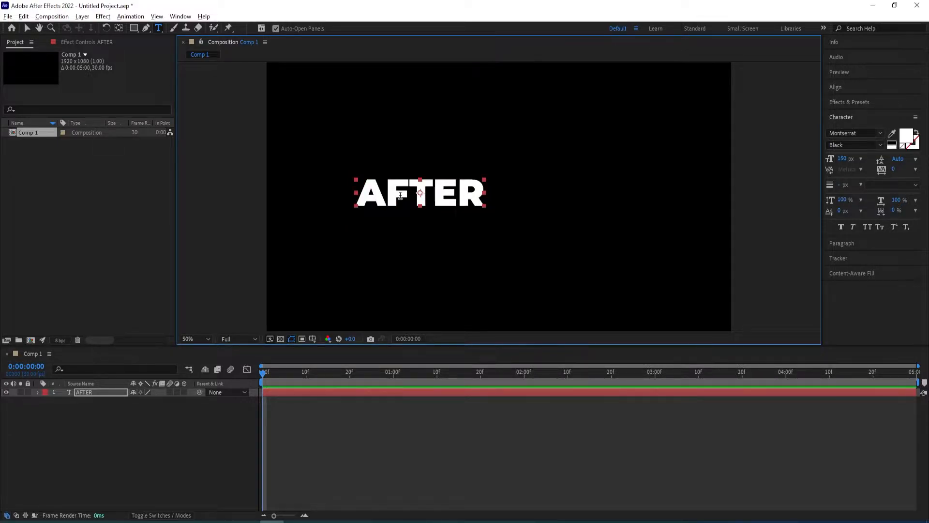
key(ctrl+Home)
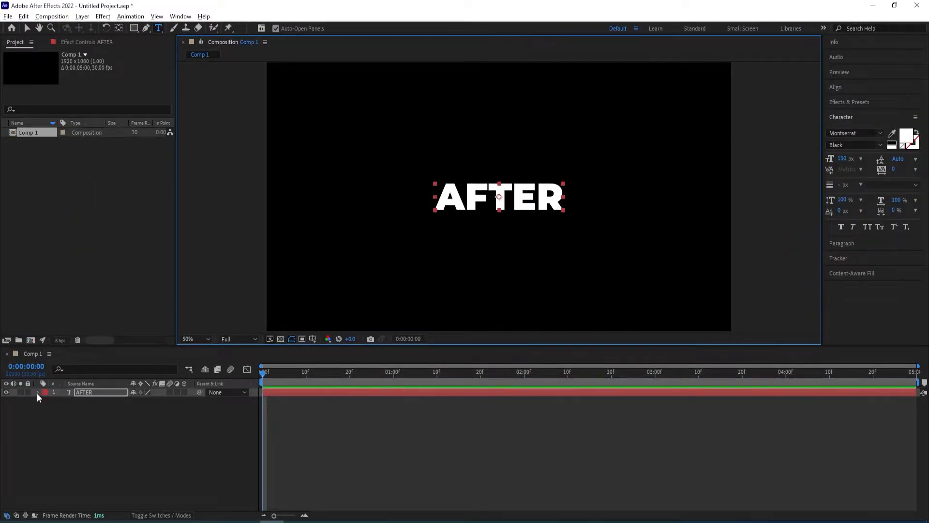
Add a Tracking animator to the AFTER text layer and expand its Range Selector 1 properties
click(37, 392)
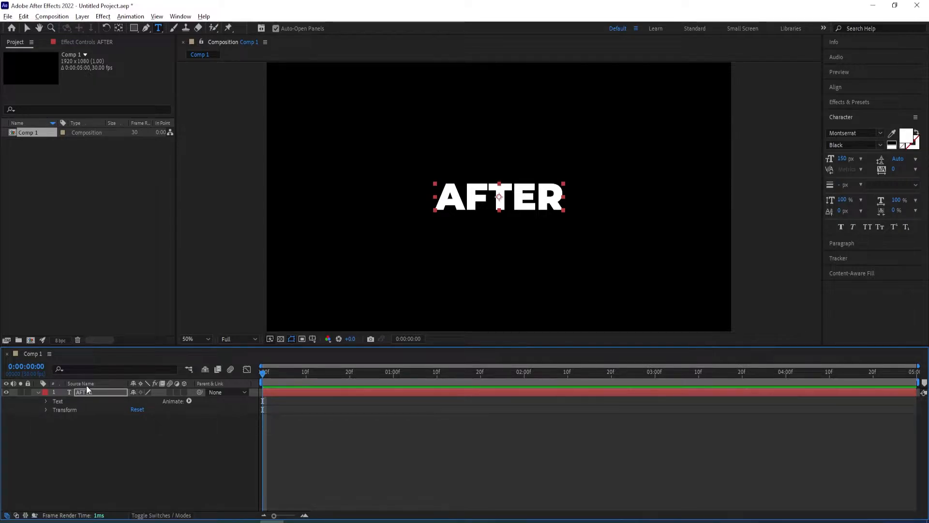
click(190, 401)
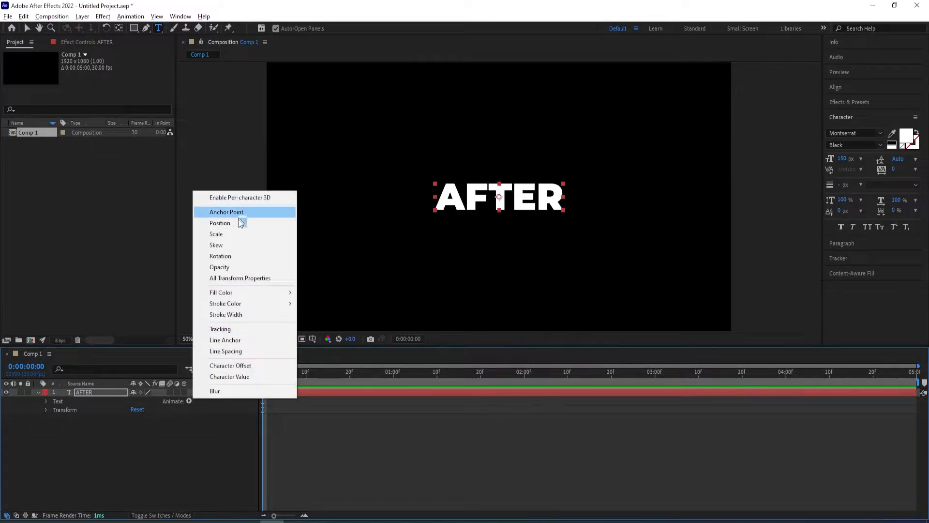
click(220, 329)
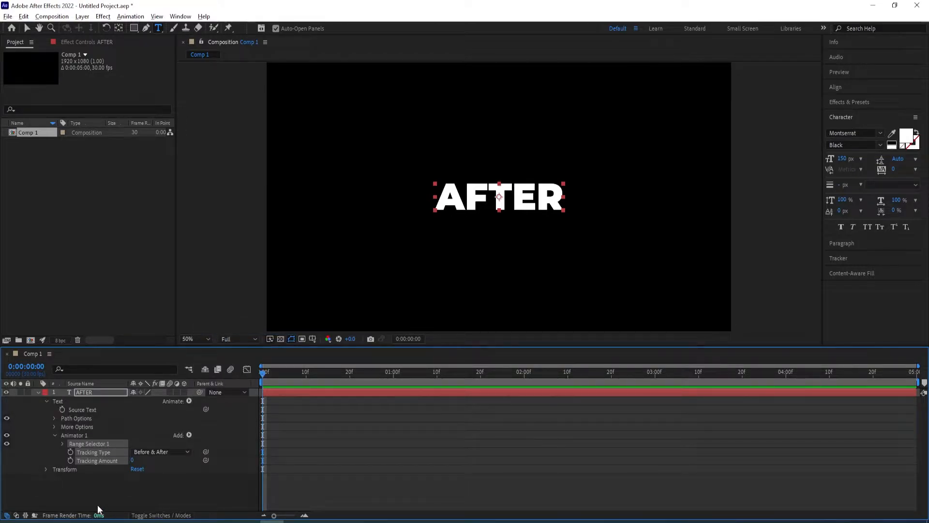
click(63, 444)
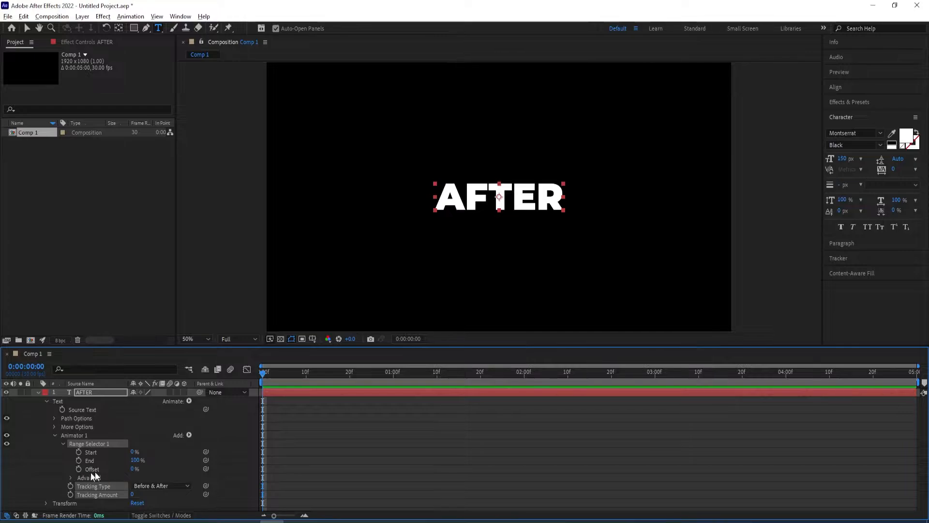
Keyframe the range selector's Offset from -100% at 0:00 to 100% at 2:00 seconds
click(79, 468)
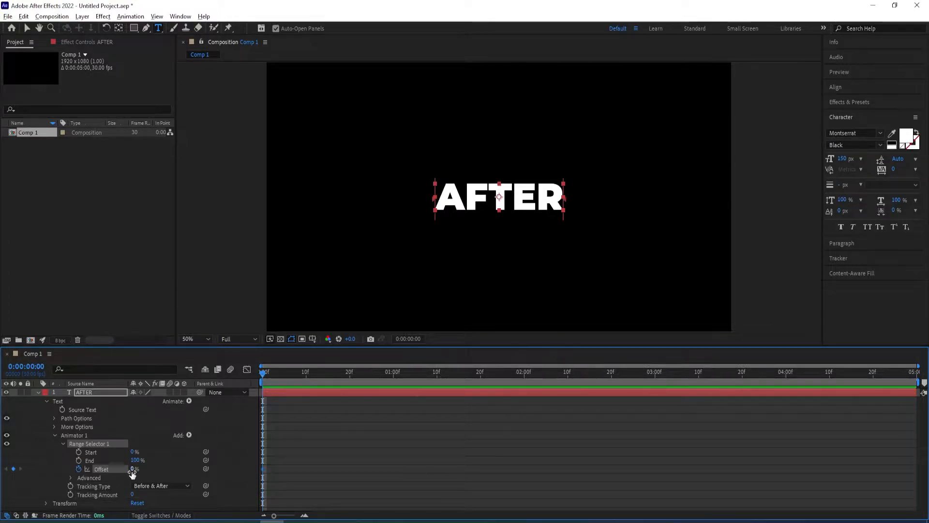
drag(132, 469, 42, 480)
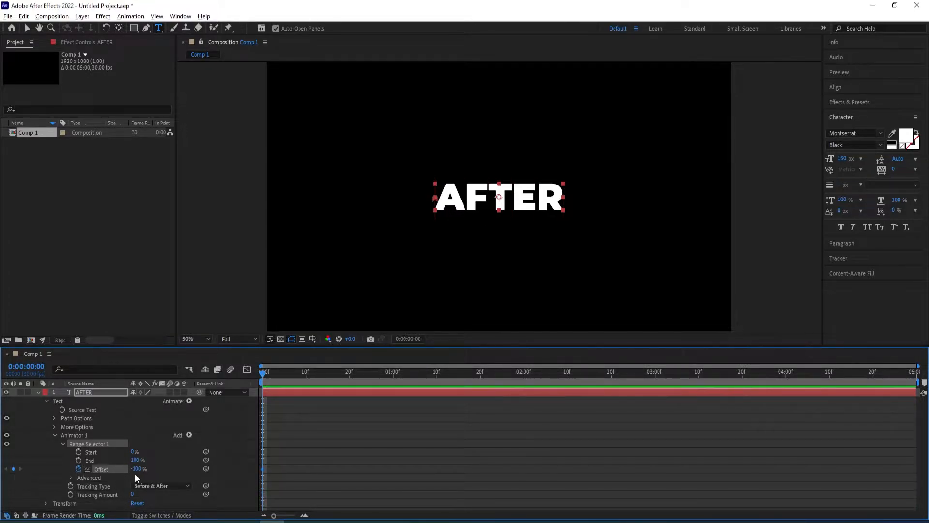
drag(273, 376, 526, 376)
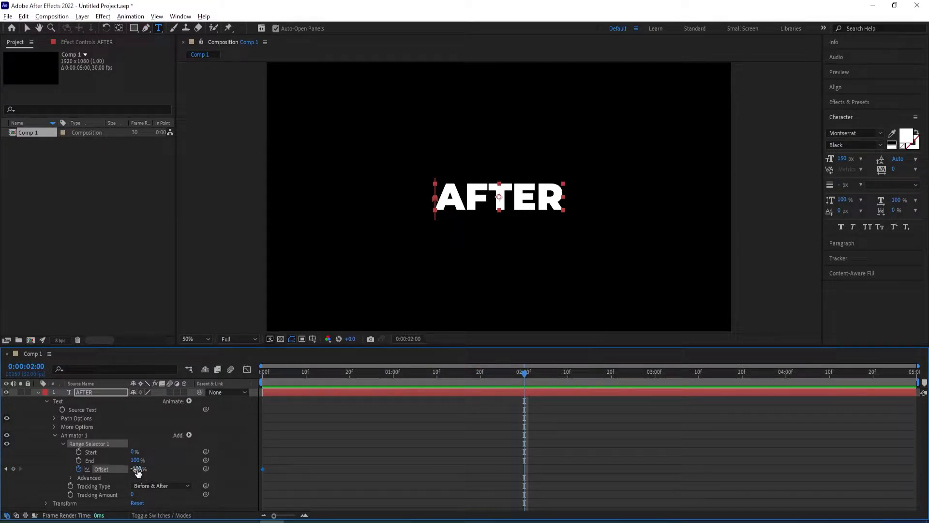
drag(137, 469, 308, 453)
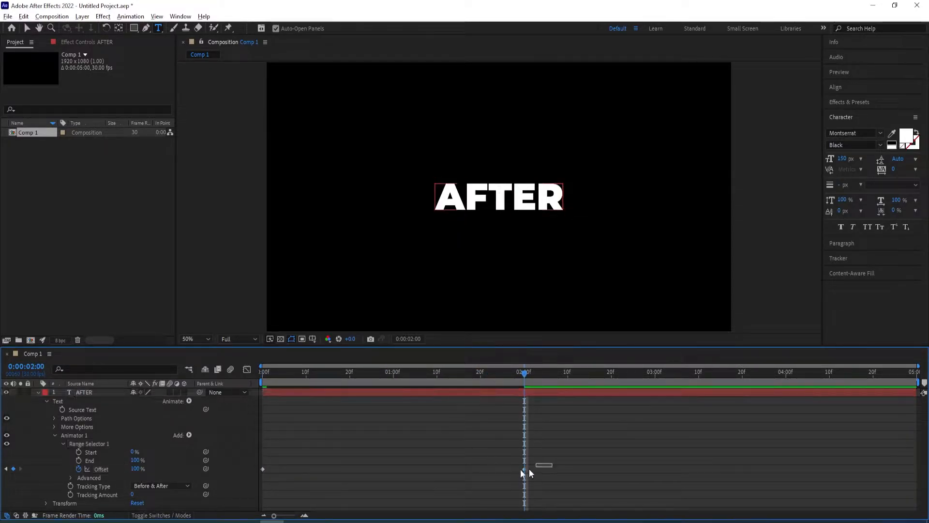
Easy-ease both Offset keyframes and reshape their speed graph to peak early with a long, gradual slowdown
drag(551, 462, 236, 494)
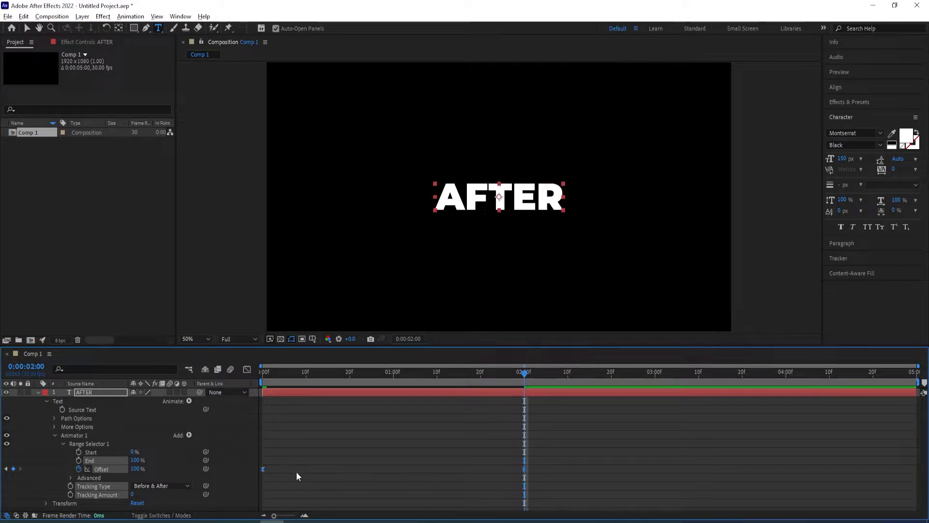
key(F9)
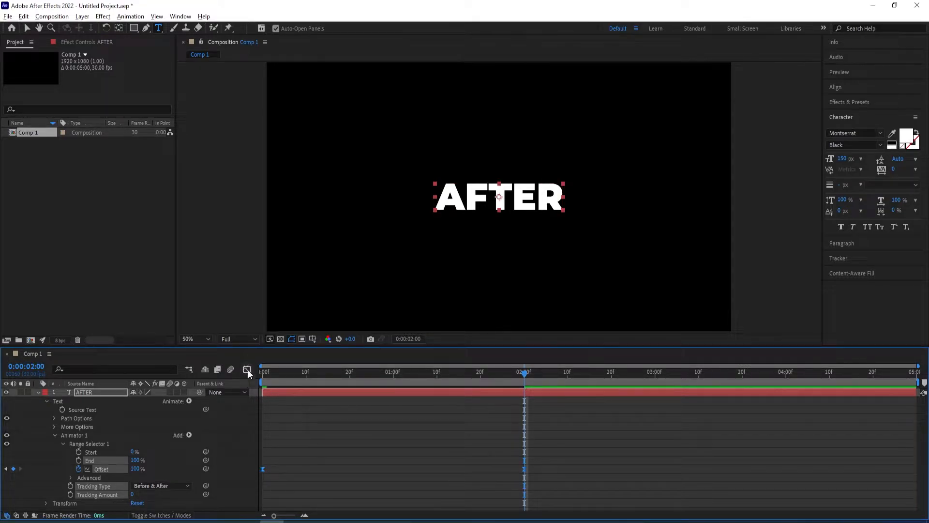
click(246, 370)
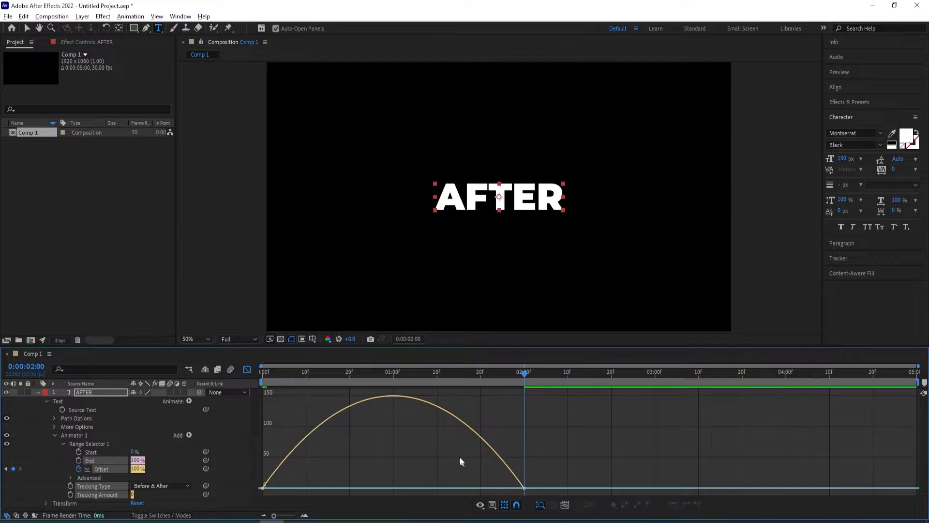
right_click(448, 471)
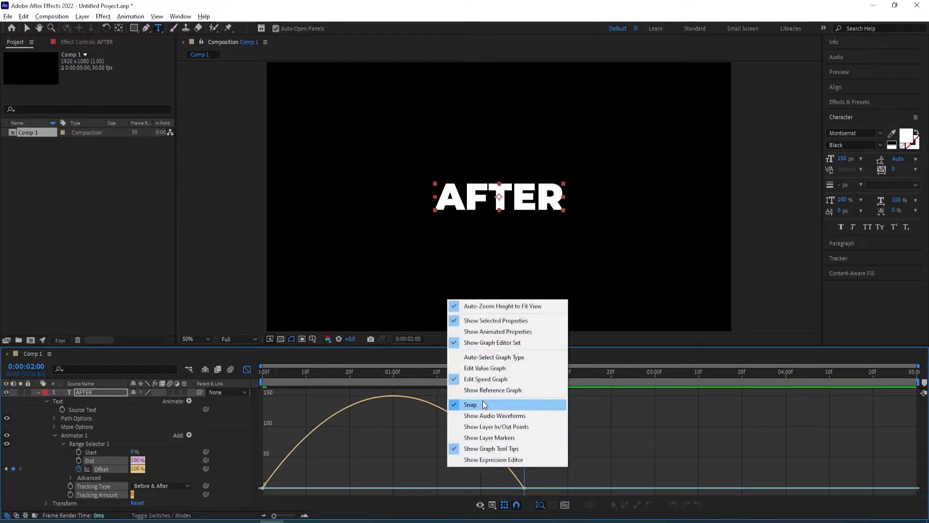
click(622, 425)
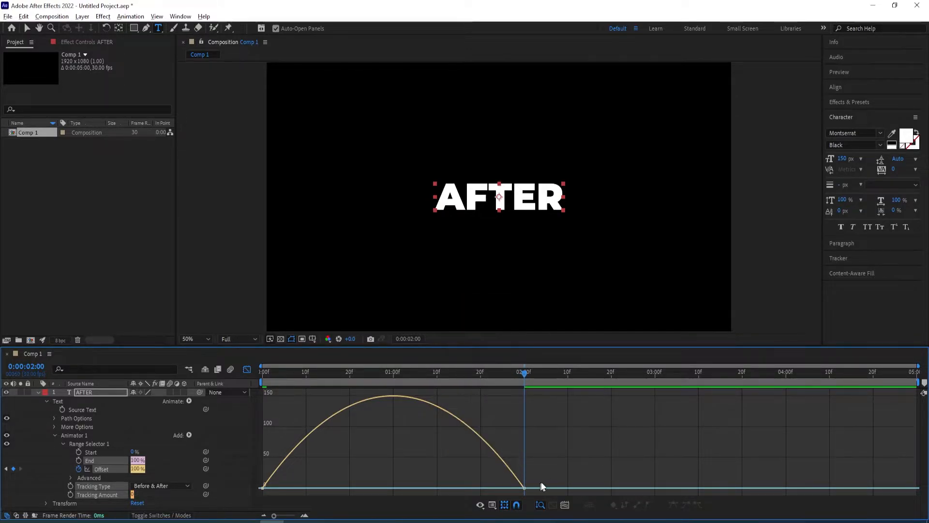
drag(549, 472, 413, 490)
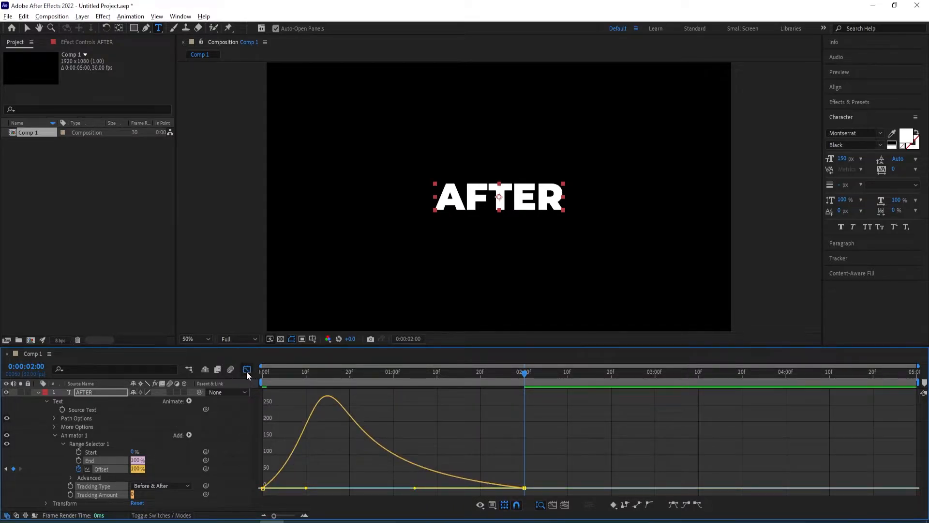
Add a Position property to Animator 1 and set its X value to 250
click(189, 435)
mouse_move(215, 438)
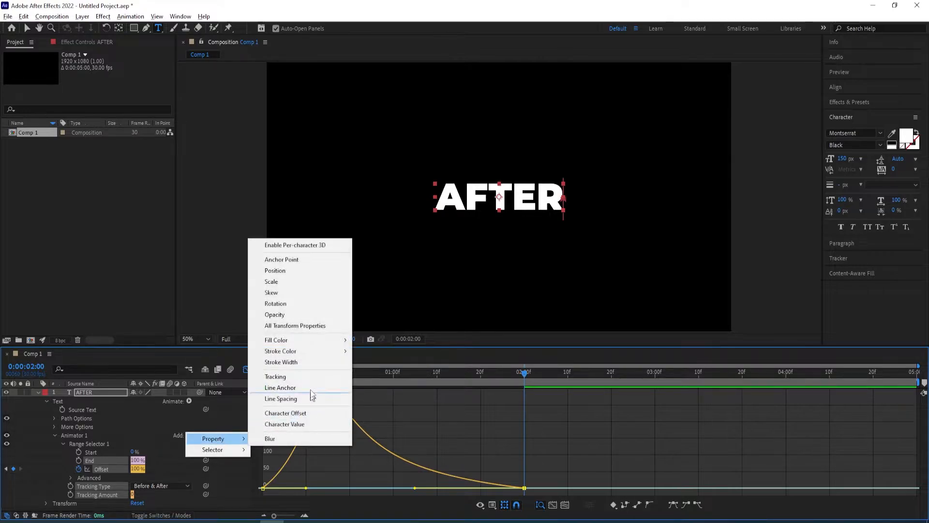
click(290, 271)
scroll(193, 426, down, 1)
click(139, 481)
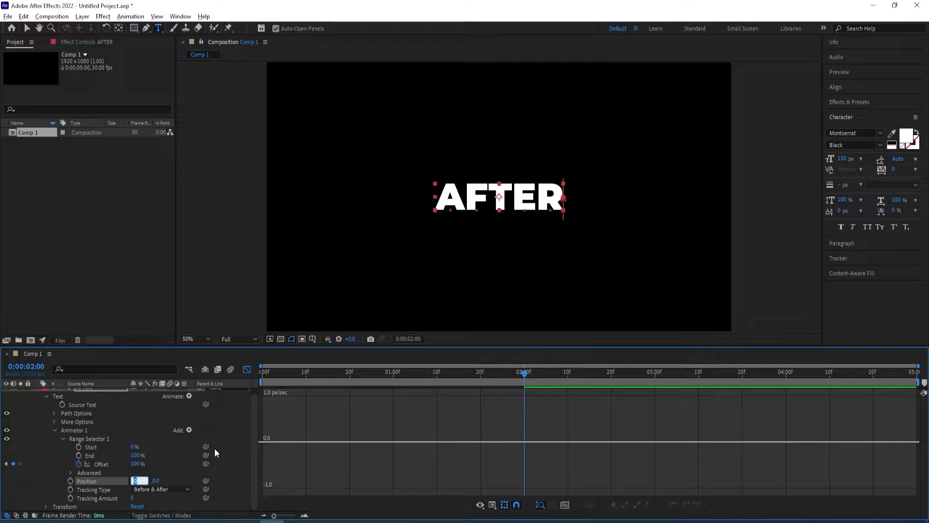
text(250)
key(Return)
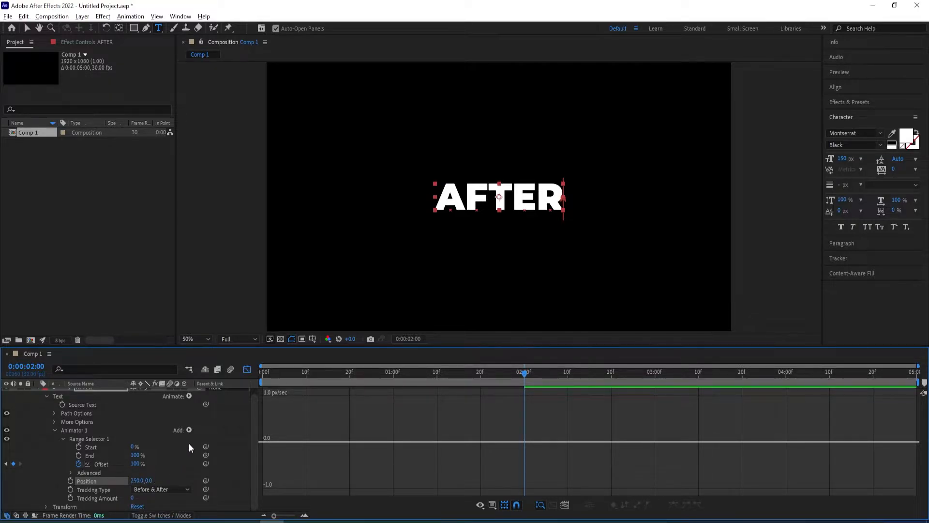
Add an Opacity property to Animator 1 and set it to 0%
click(189, 430)
mouse_move(210, 437)
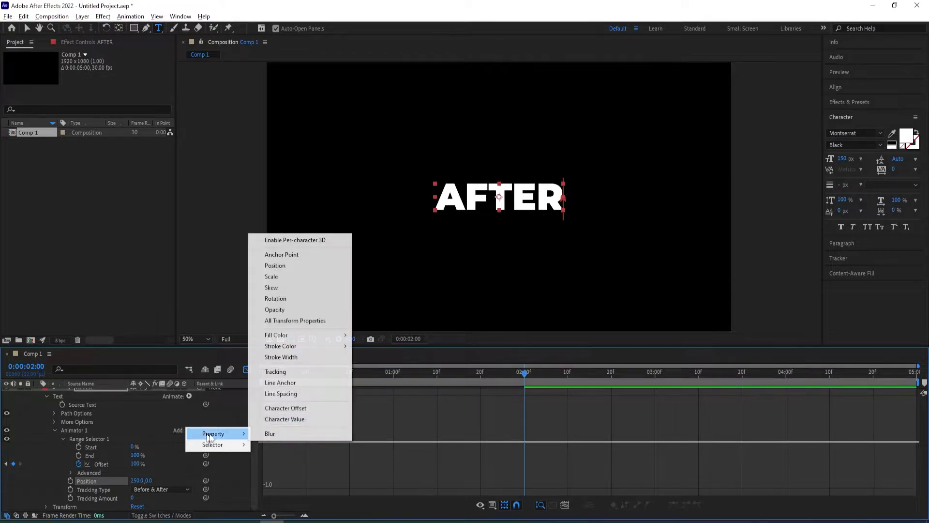
click(280, 309)
click(138, 489)
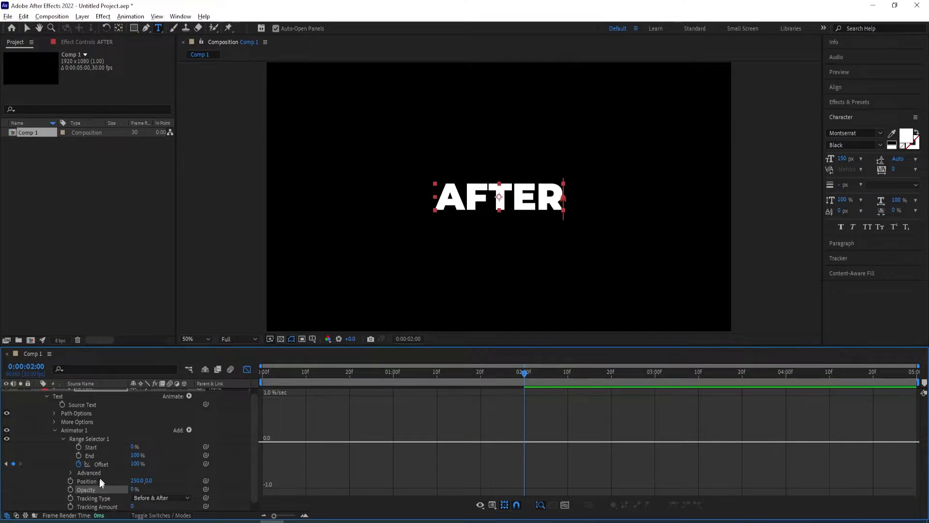
Set the range selector's advanced Shape to Ramp Up, then collapse the AFTER layer's properties
click(70, 472)
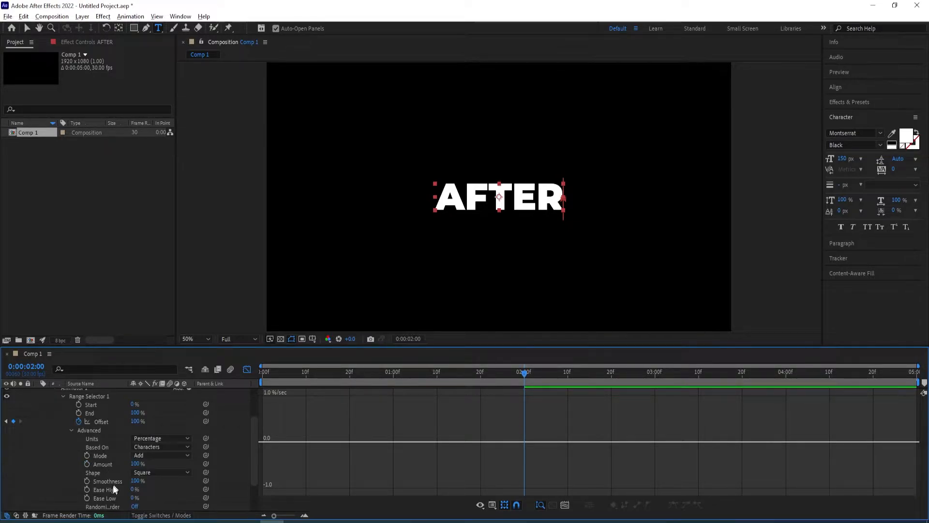
click(148, 473)
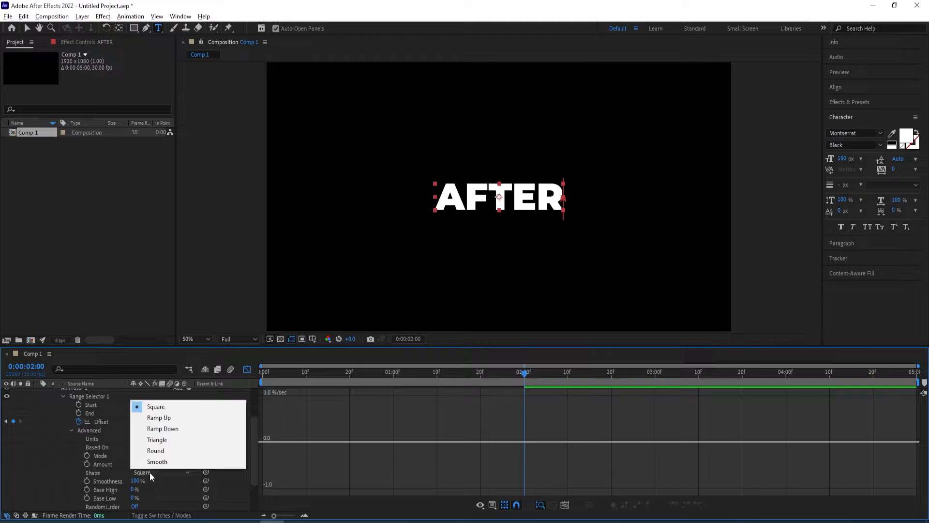
click(165, 417)
scroll(220, 425, up, 3)
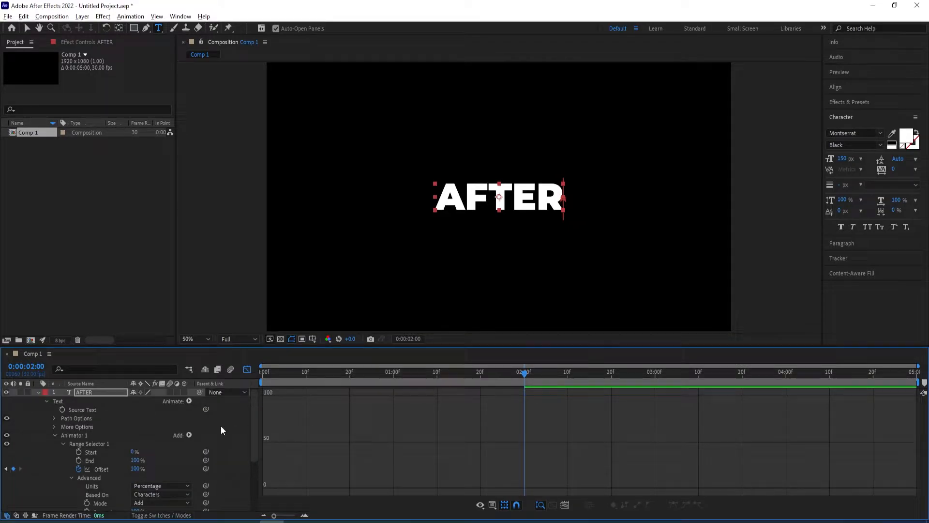
click(37, 393)
Close the graph editor and preview the text animation from the start of the composition
drag(524, 375, 223, 392)
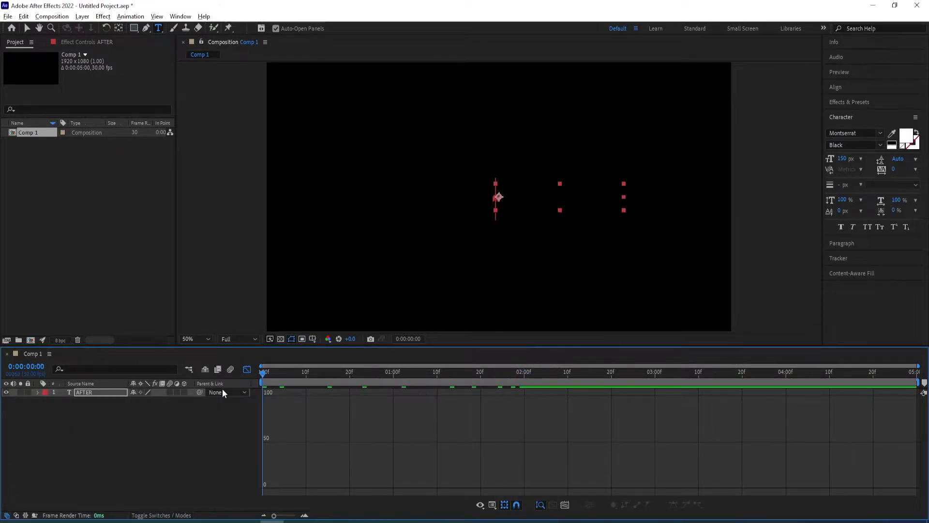
click(246, 369)
key(space)
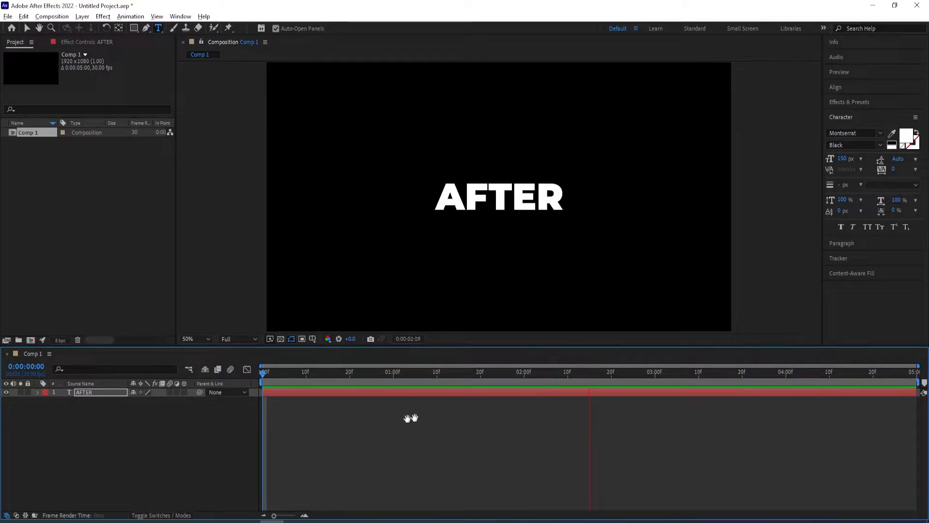
key(space)
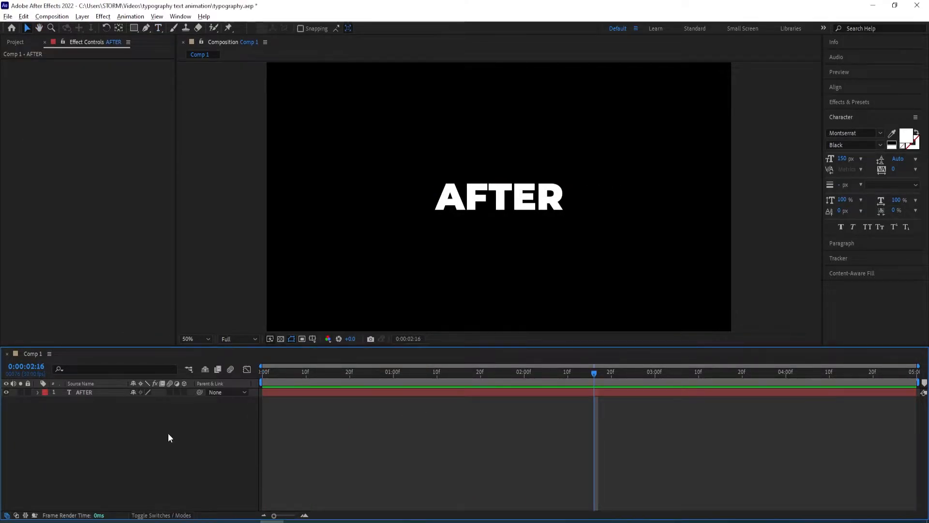
Create a white 1920 x 1080 px solid layer above the AFTER text
right_click(155, 429)
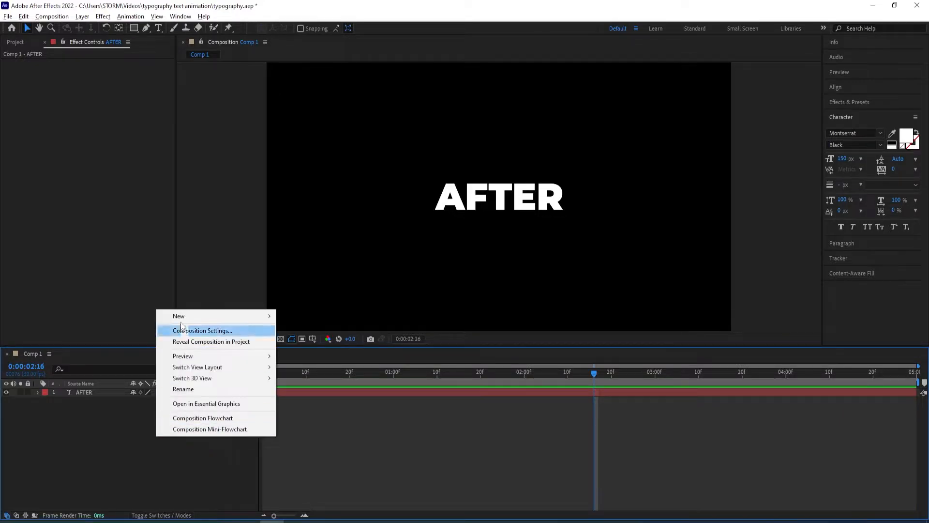
mouse_move(184, 316)
click(325, 344)
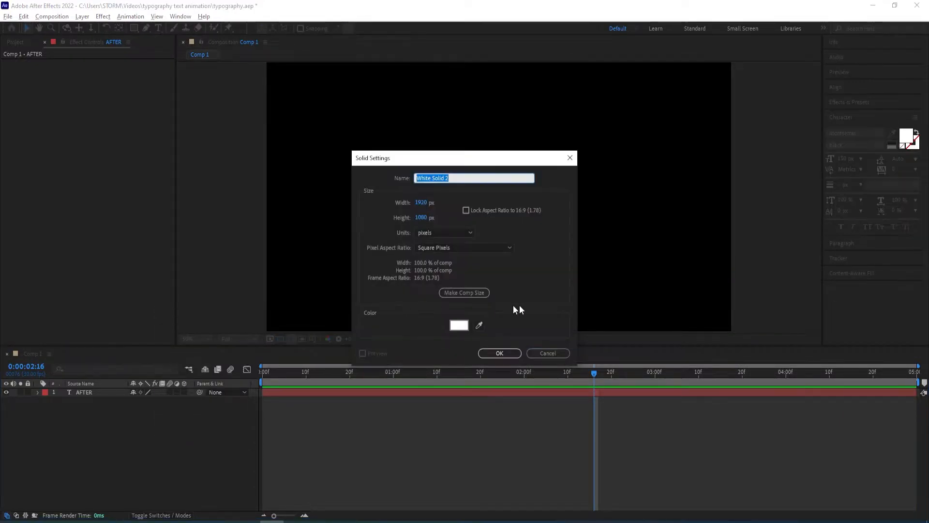
click(500, 354)
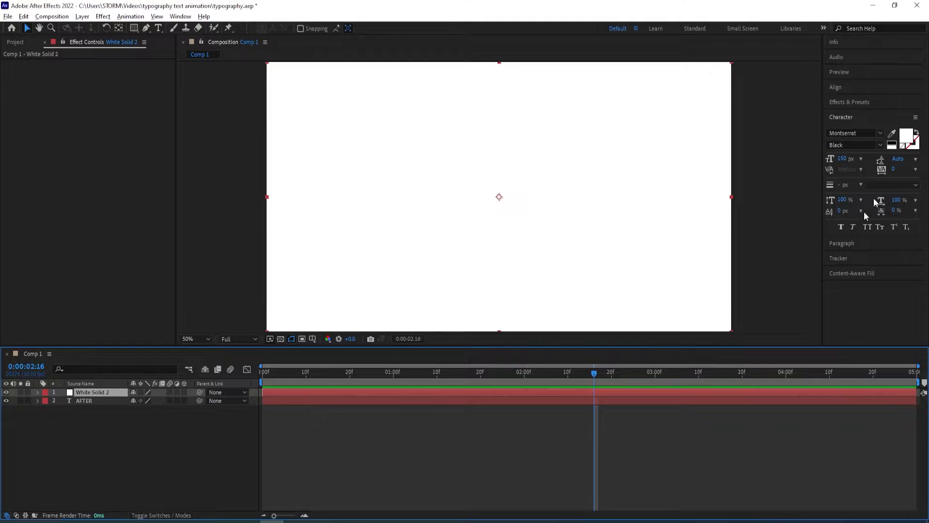
Find the Gradient Ramp effect by searching for "gradient" and apply it to the white solid
click(869, 103)
click(862, 115)
text(gra)
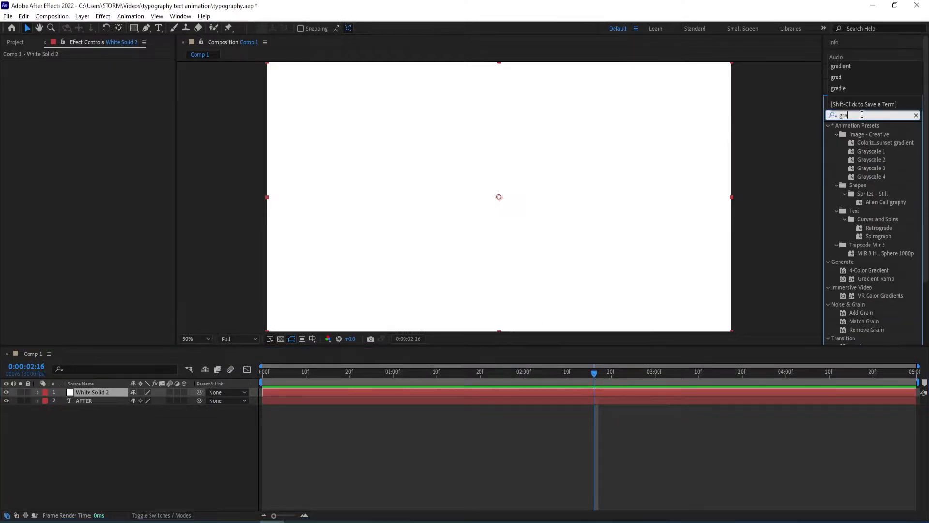
text(dient)
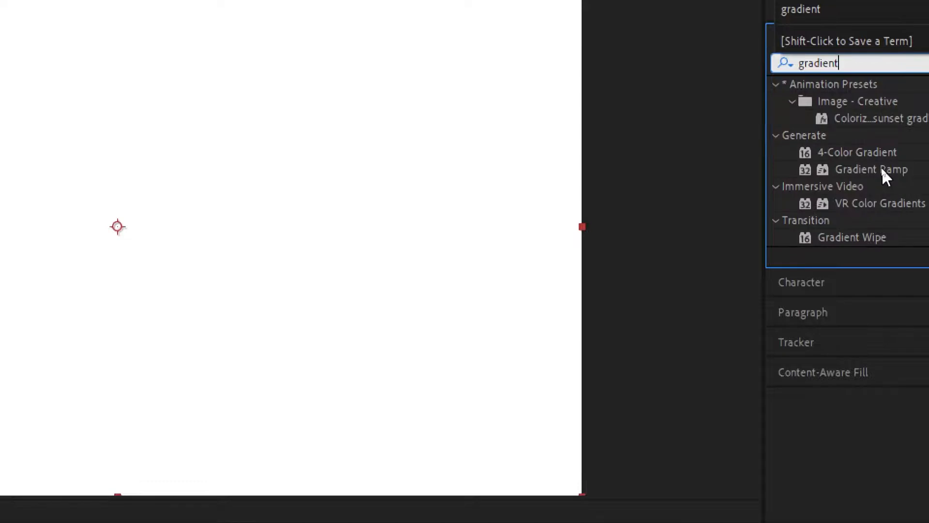
double_click(881, 168)
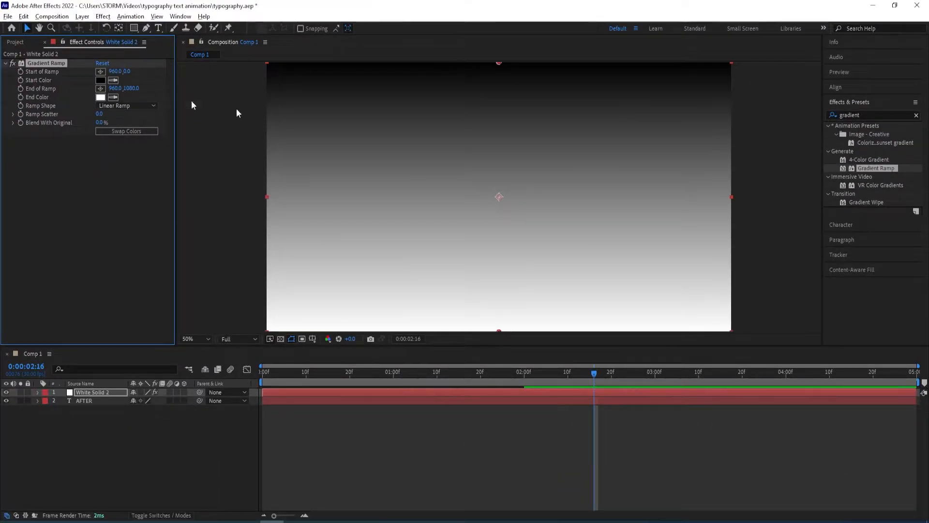
Make the gradient horizontal by moving Start of Ramp to about -28, 540 and End of Ramp to about 1948, 536
key(comma)
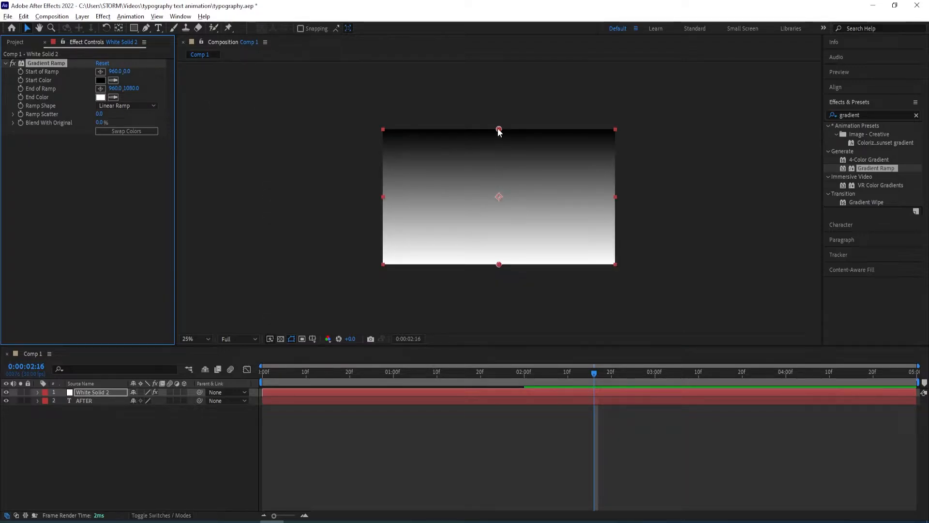
drag(499, 129, 379, 197)
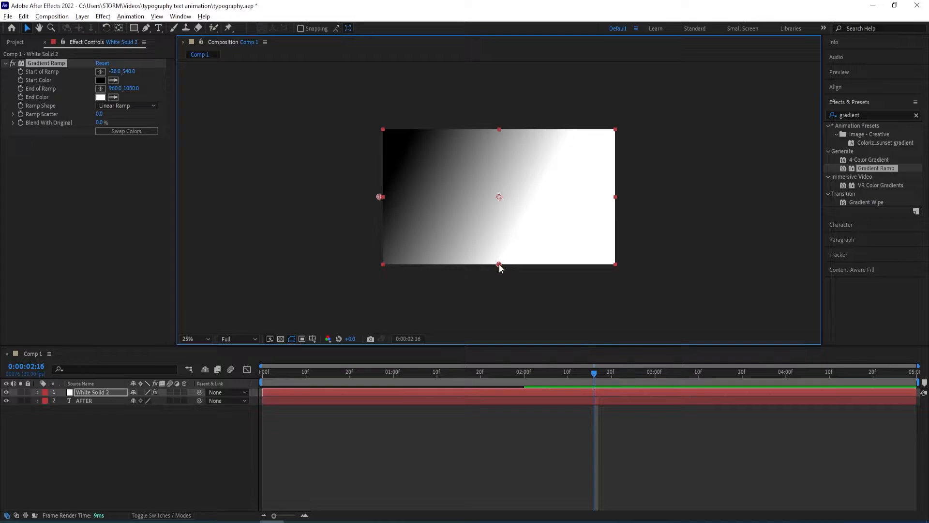
drag(499, 264, 618, 198)
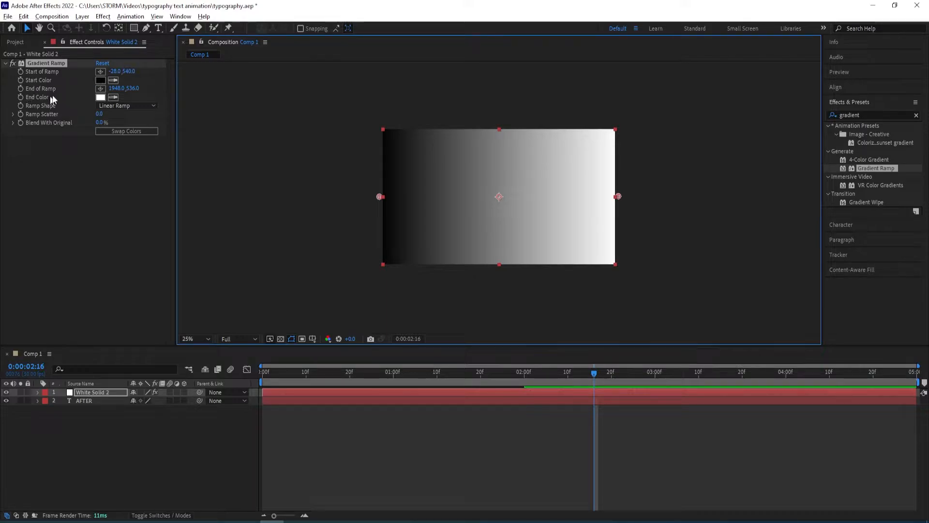
Set the Gradient Ramp's Start Color to A40606, the first hex code in the "gradient typography" Notepad file
click(107, 82)
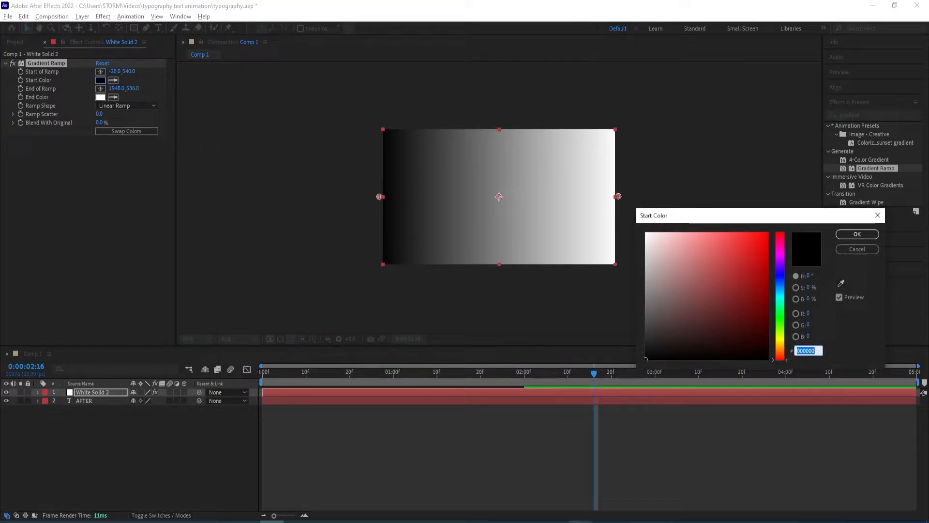
key(alt+Tab)
drag(198, 86, 166, 86)
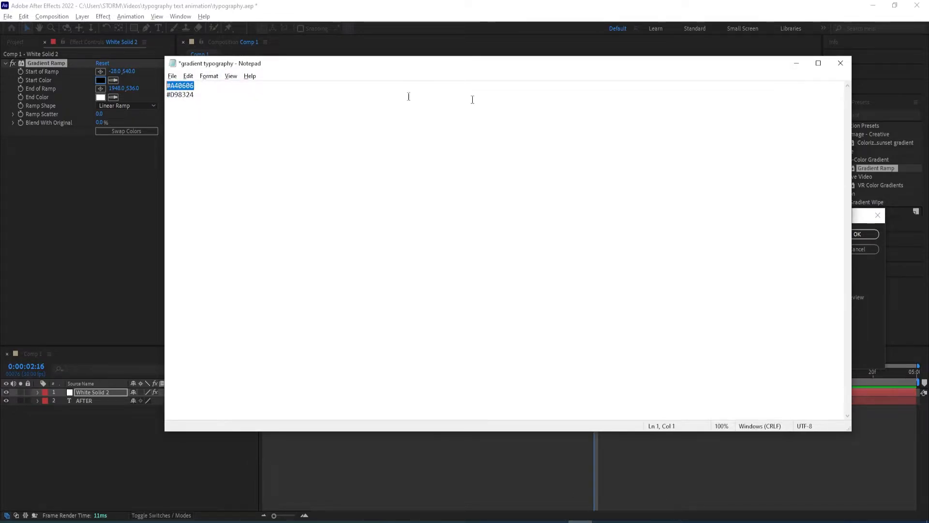
click(797, 64)
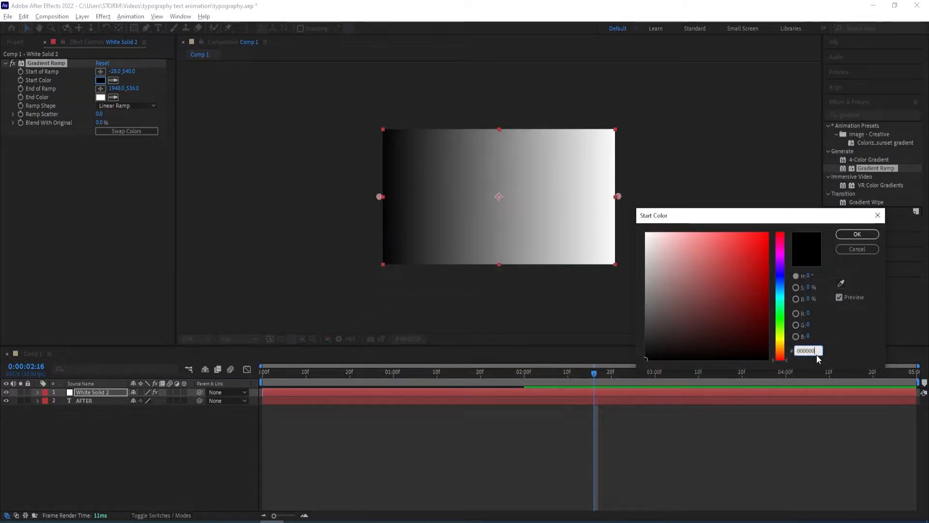
text(A40606)
key(Return)
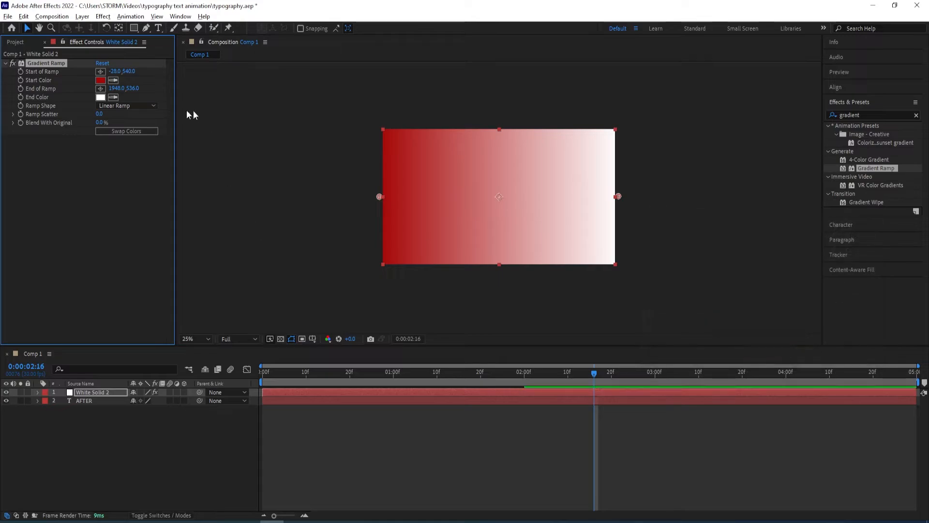
Set the Gradient Ramp's End Color to D98324, copied from the second line of the "gradient typography" Notepad file
click(100, 97)
key(alt+Tab)
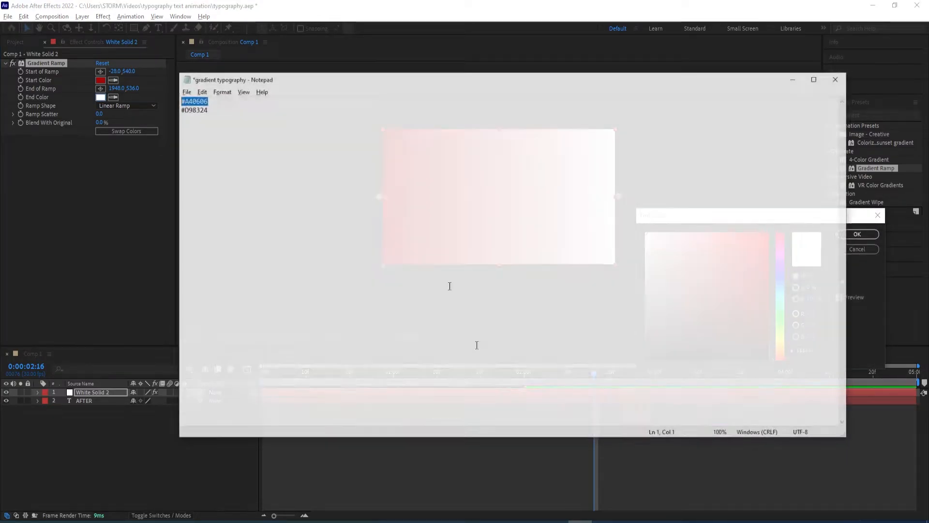
double_click(182, 95)
key(ctrl+c)
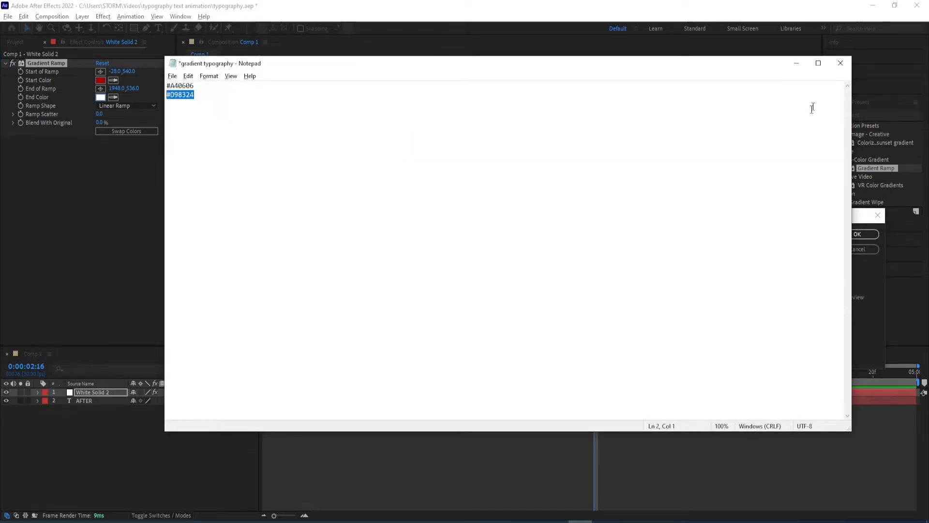
click(796, 63)
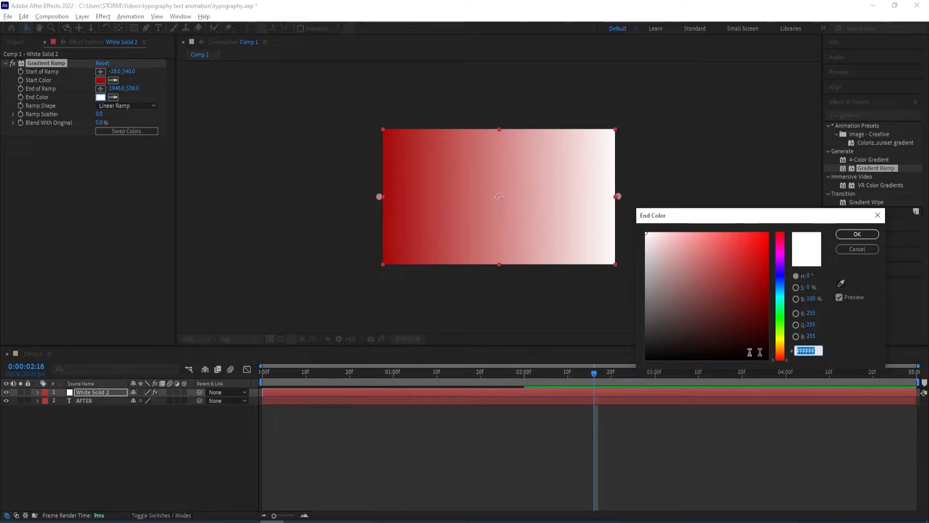
key(ctrl+v)
click(857, 234)
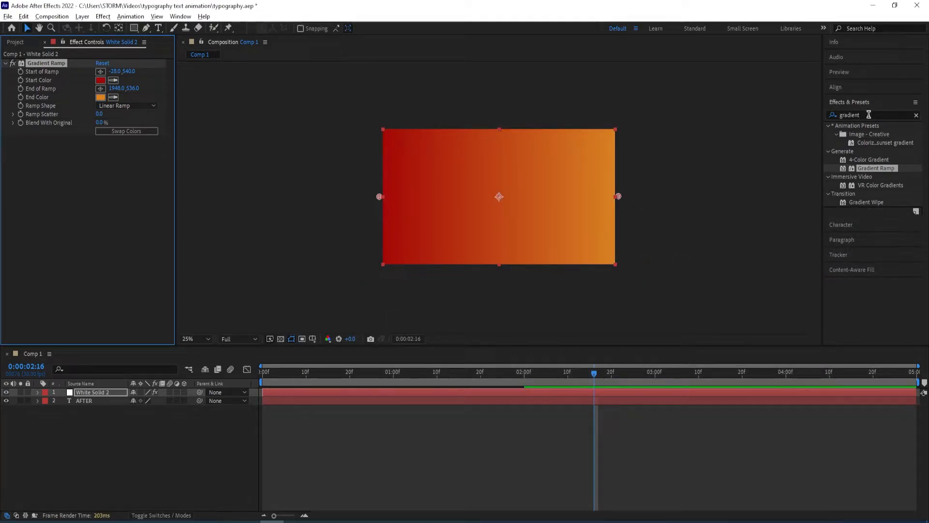
Find the Linear Wipe transition effect by searching for "linear" and apply it to the gradient solid
click(916, 114)
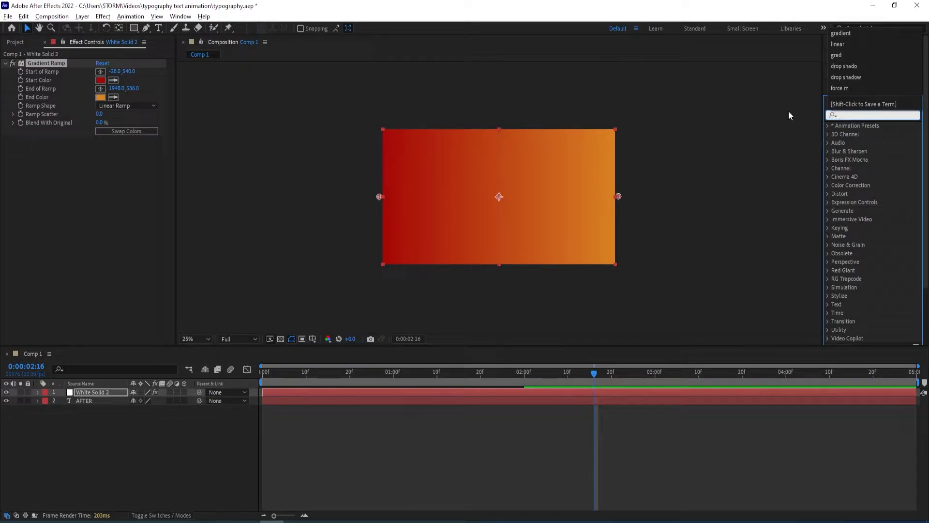
text(linear)
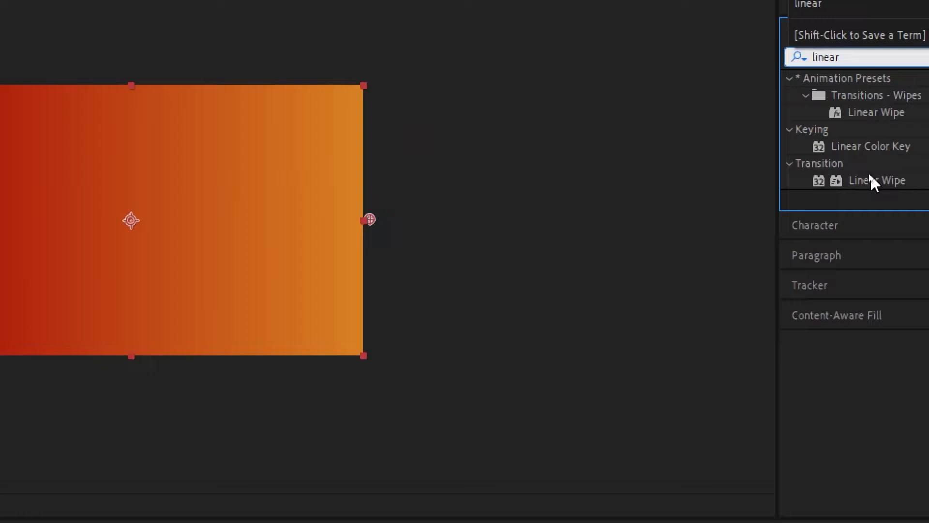
click(869, 176)
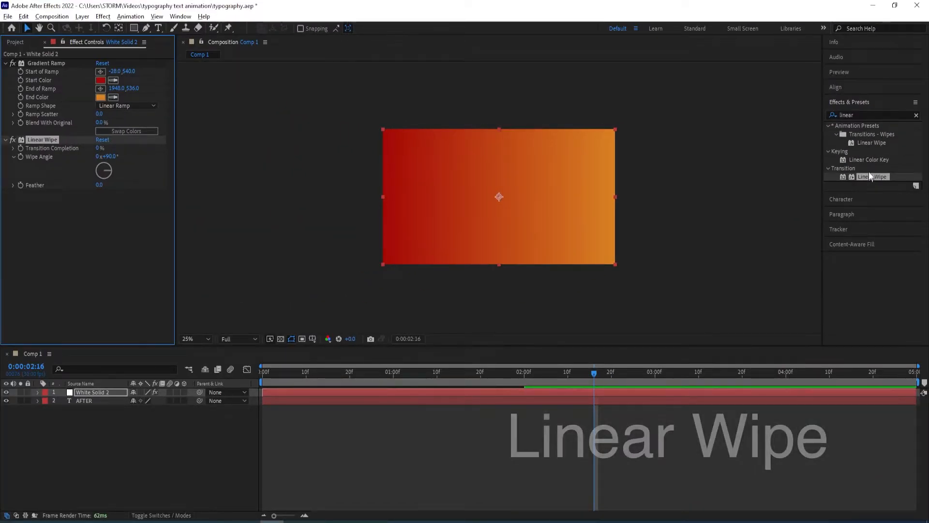
Keyframe the Linear Wipe's Transition Completion at 100% at the composition start and reveal the solid's keyframes
click(167, 377)
key(Home)
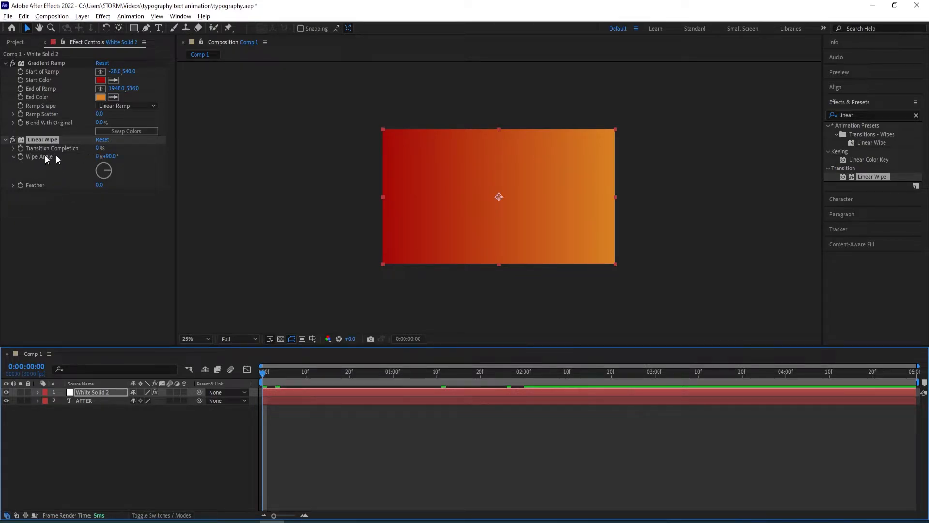
drag(98, 149, 172, 148)
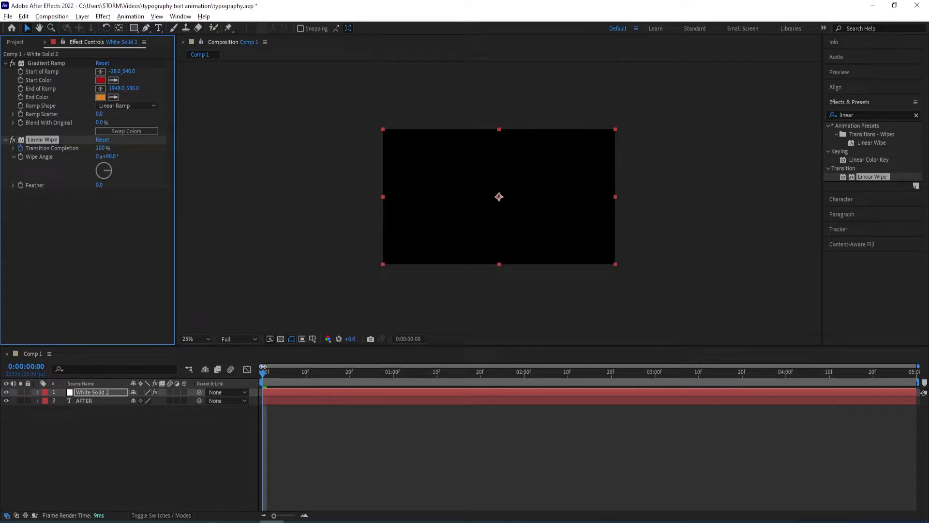
key(u)
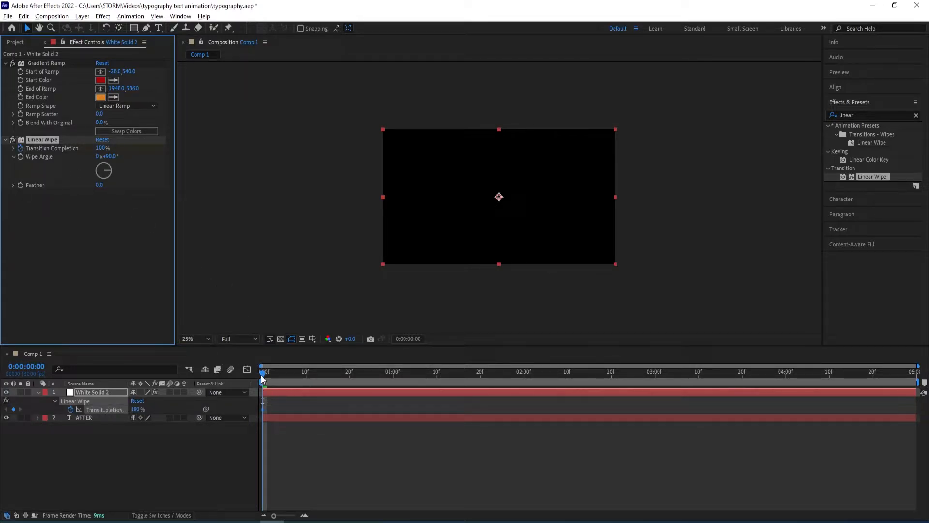
Add a Transition Completion keyframe of 0% at 0:00:02:00
drag(262, 376, 527, 371)
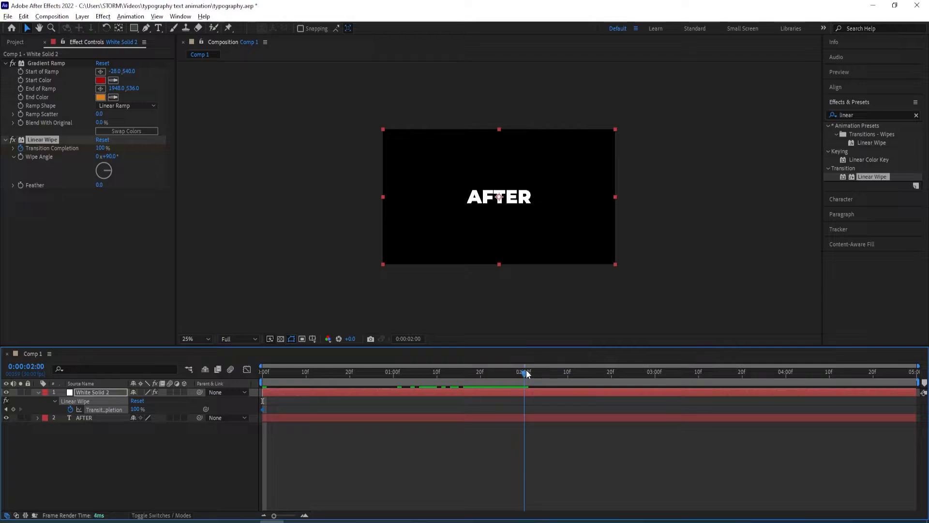
click(100, 148)
text(0)
key(Return)
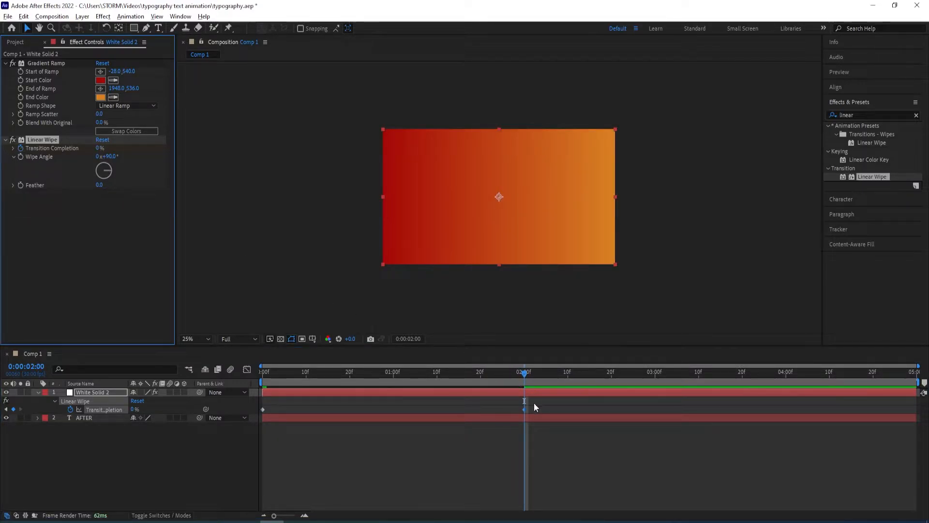
Apply Easy Ease to both Transition Completion keyframes and steepen the middle of their speed curve in the graph editor
drag(534, 404, 257, 416)
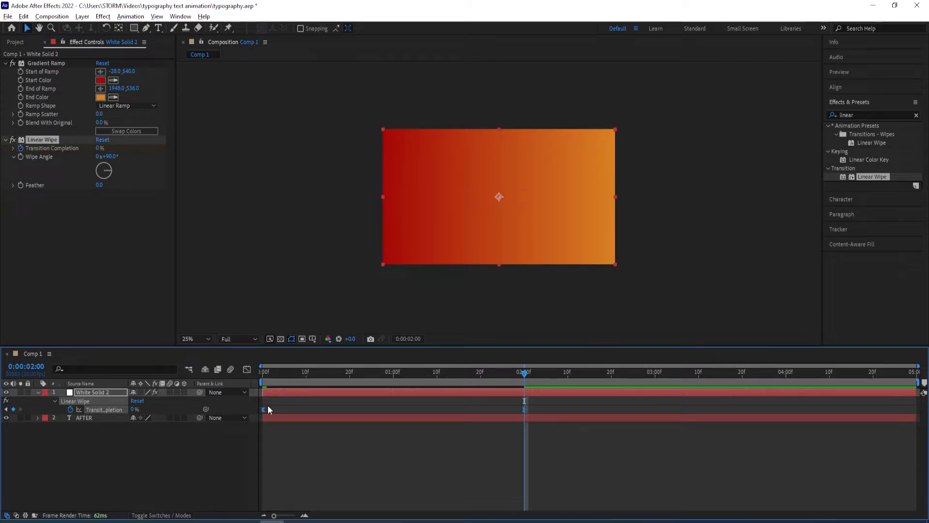
key(F9)
click(247, 371)
drag(557, 408, 394, 395)
drag(306, 396, 389, 396)
key(shift+F3)
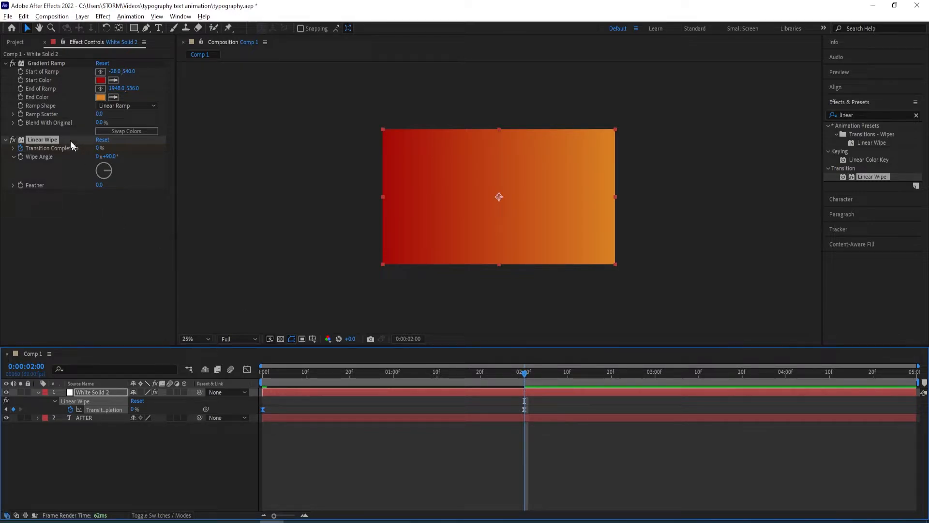
Set the Gradient Ramp's Ramp Scatter to 500
click(99, 113)
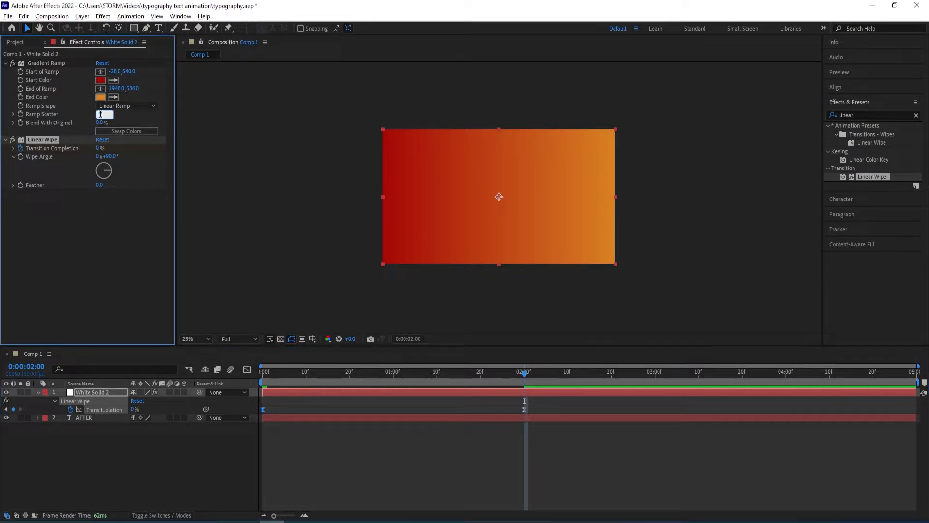
text(500)
key(Return)
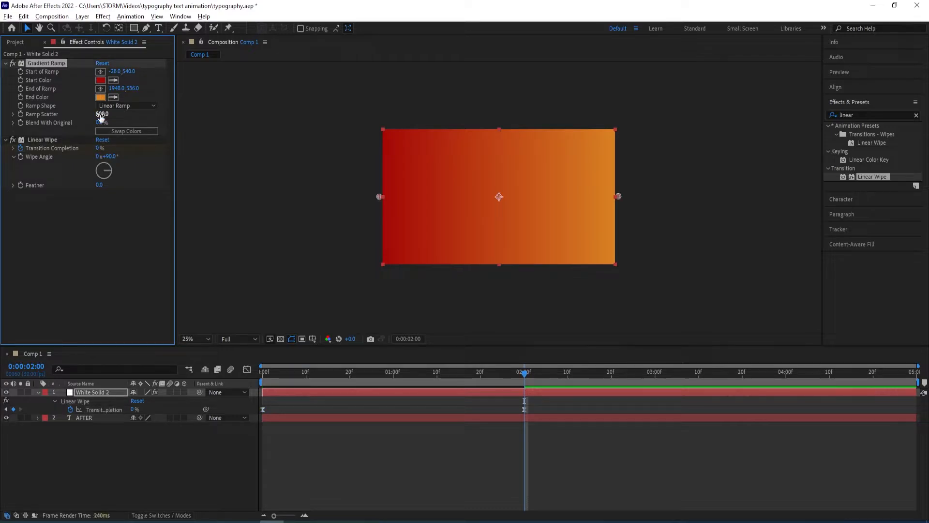
Preview the gradient wipe from the start of the composition and stop at 0:00:00:22
drag(524, 375, 259, 389)
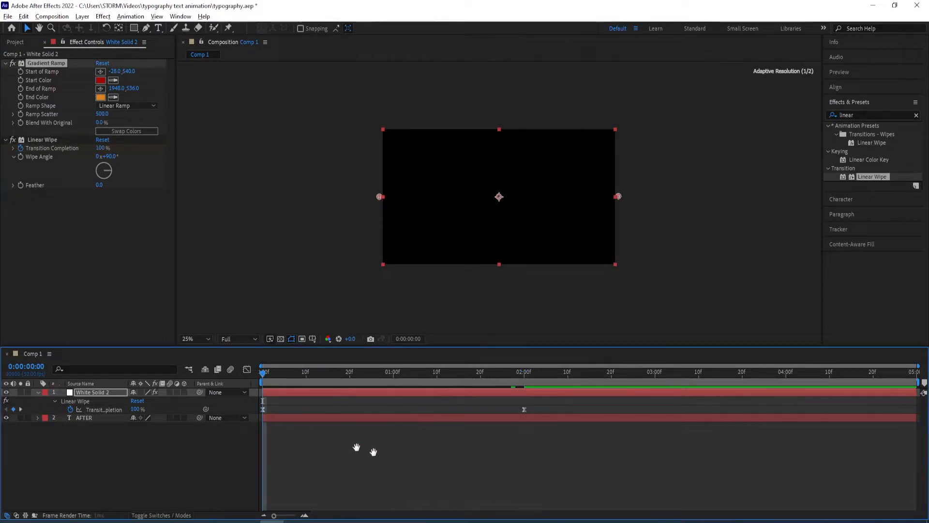
key(space)
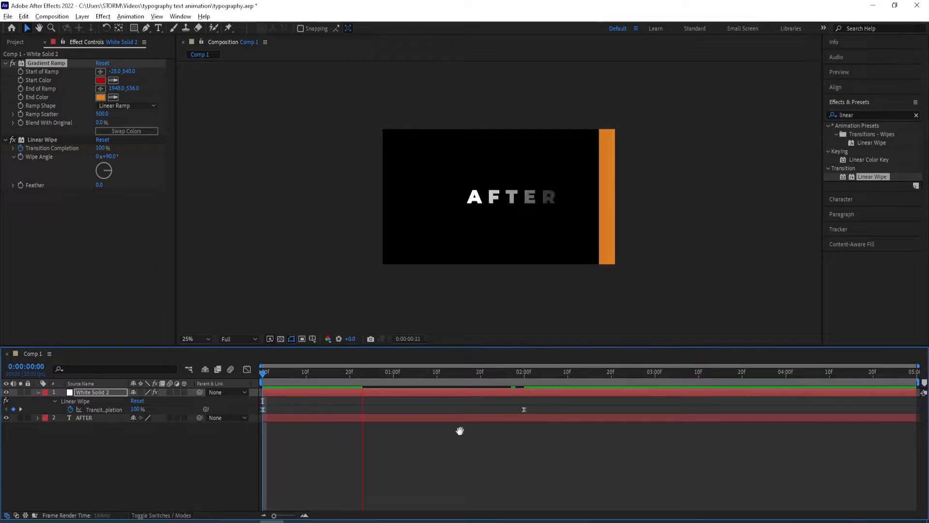
click(359, 379)
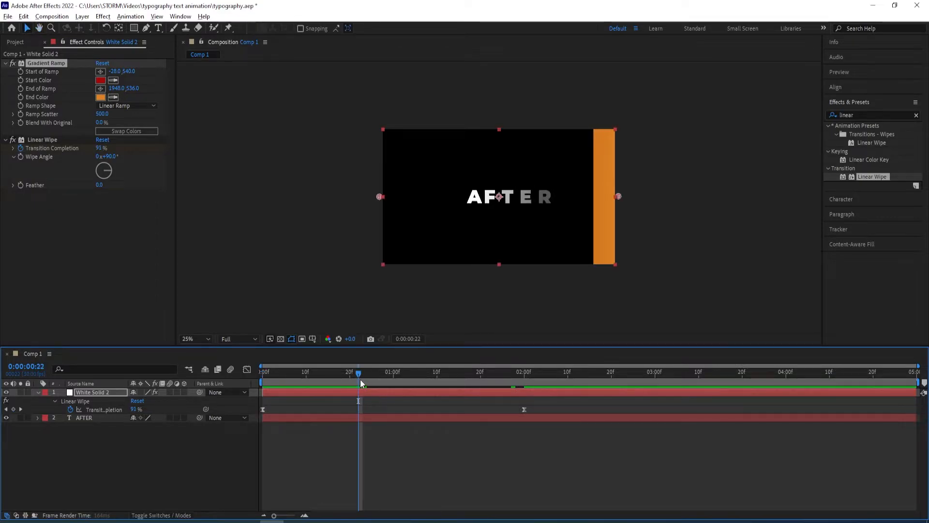
Set the Linear Wipe's Wipe Angle to -90° to reverse the wipe direction
click(110, 157)
text(-)
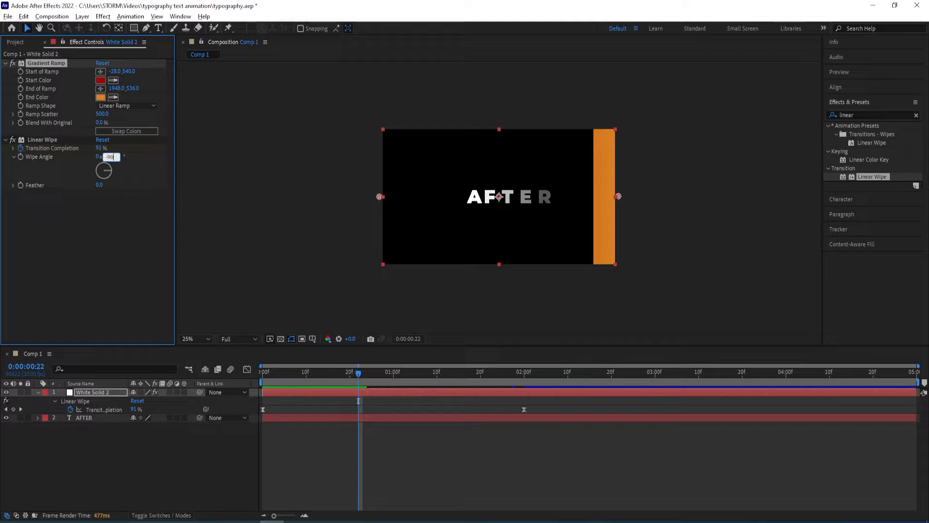
text(90)
key(Return)
Play the reversed wipe from the start of the composition to check its direction
click(209, 467)
key(Home)
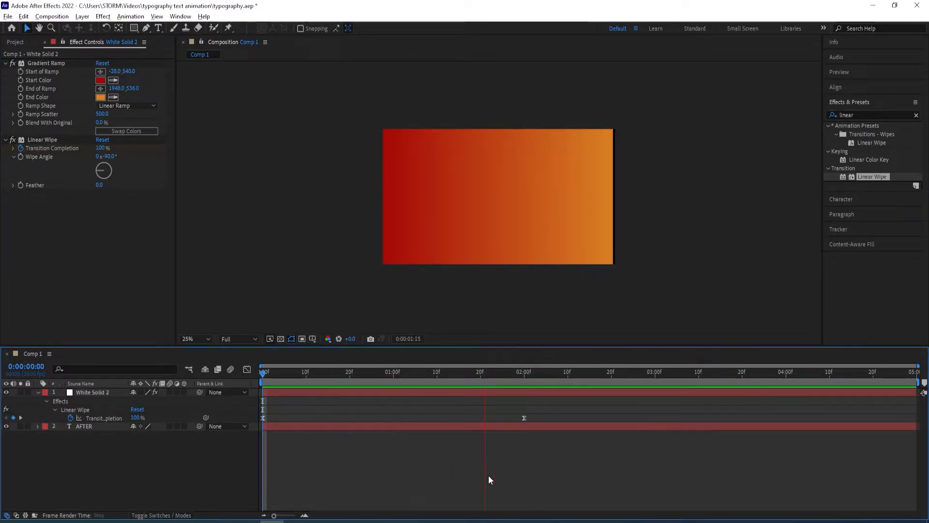
key(space)
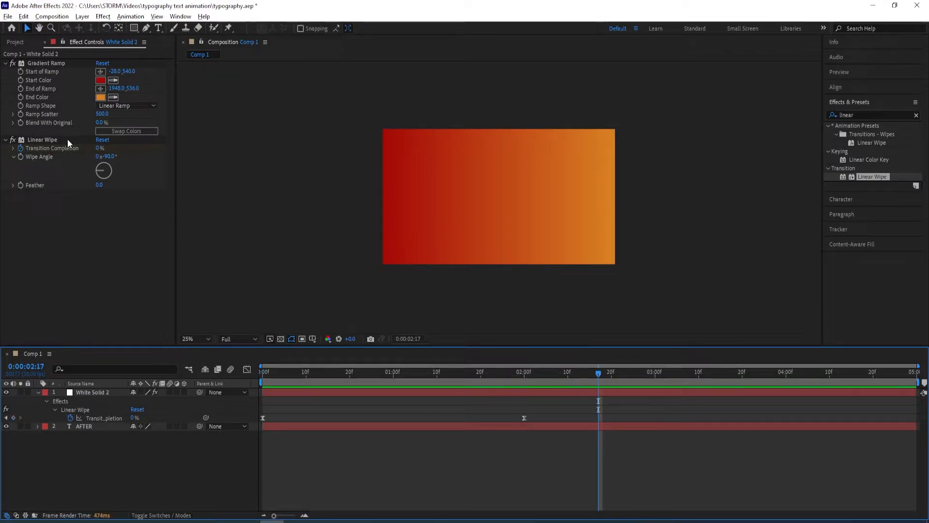
Duplicate the Linear Wipe effect and set the duplicate's Wipe Angle to 90°
click(43, 139)
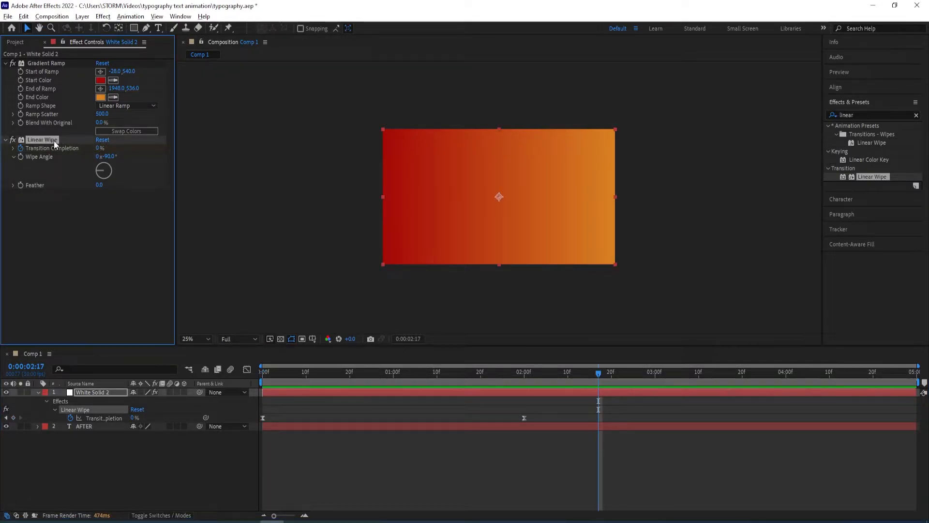
key(ctrl+d)
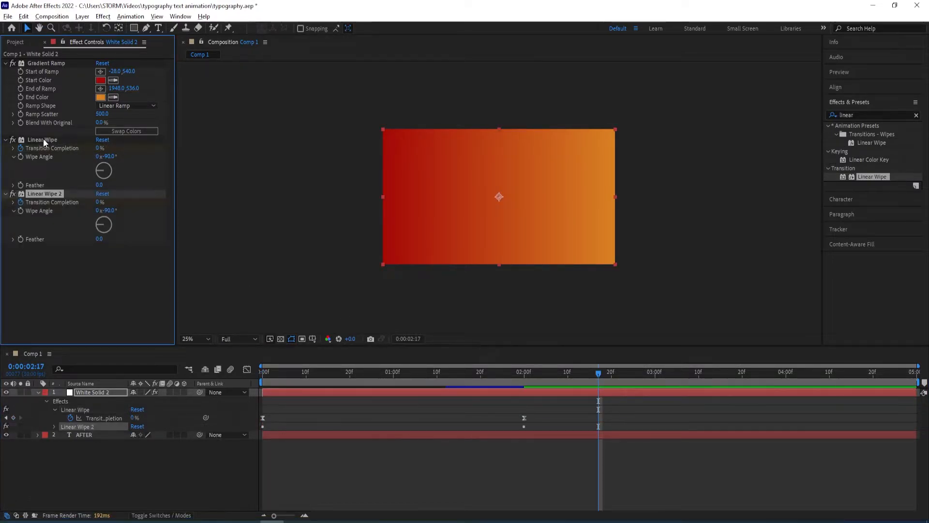
click(109, 210)
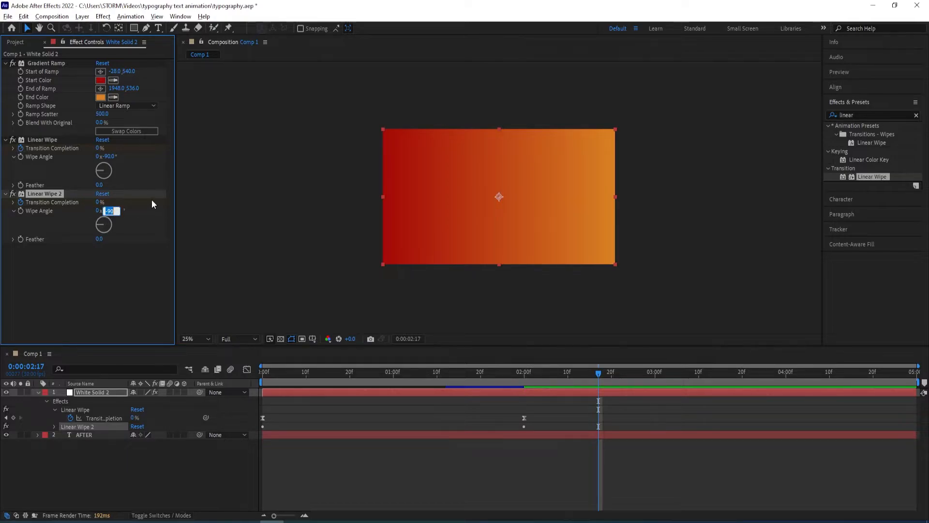
text(90)
key(Return)
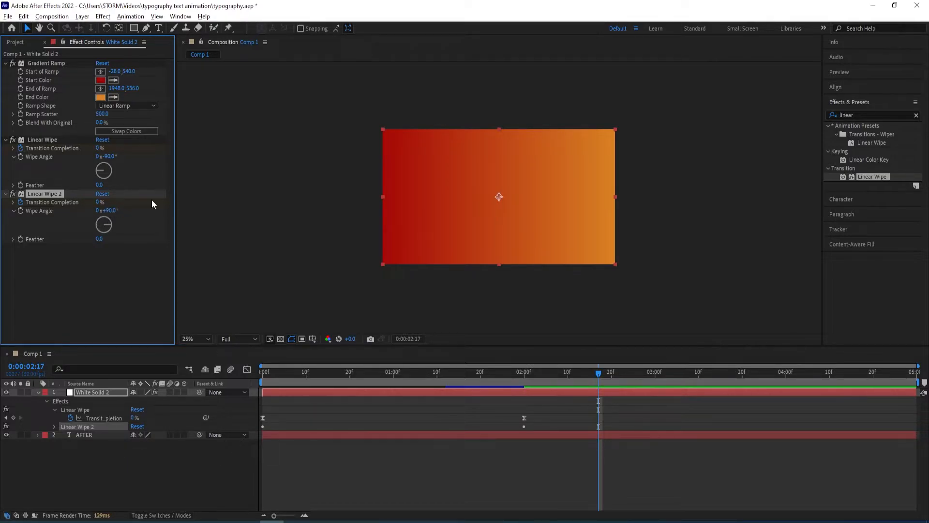
Shift both Transition Completion keyframes of Linear Wipe 2 ten frames later, to 0:00:00:10 and 0:00:02:10
click(83, 393)
key(u)
key(u)
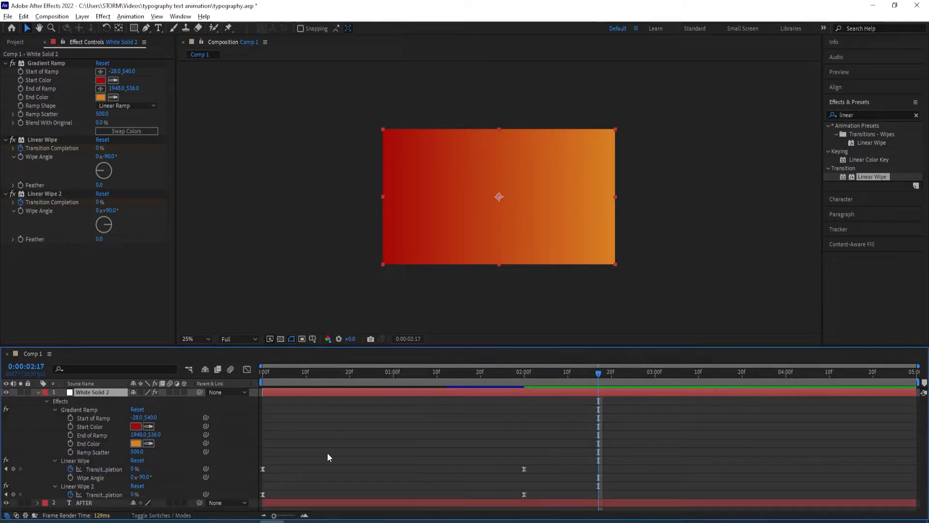
drag(599, 426, 350, 419)
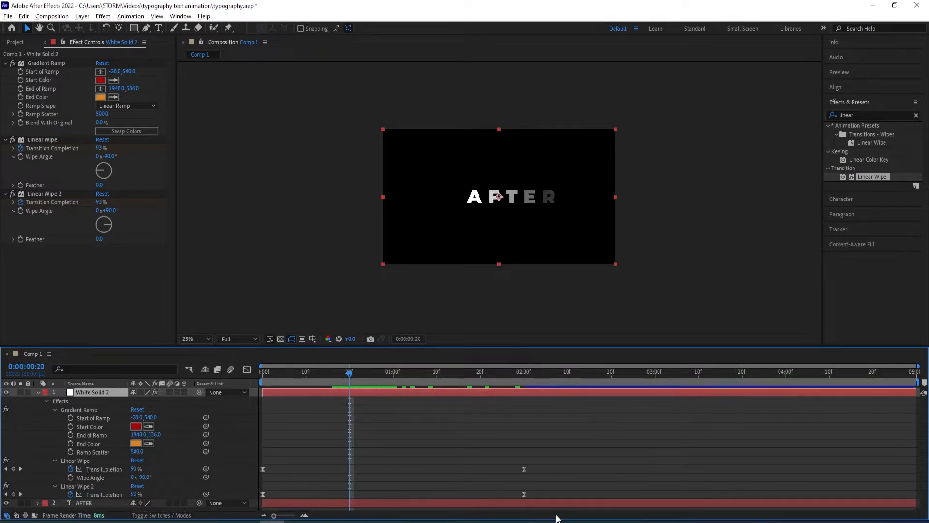
drag(534, 489, 318, 500)
click(330, 494)
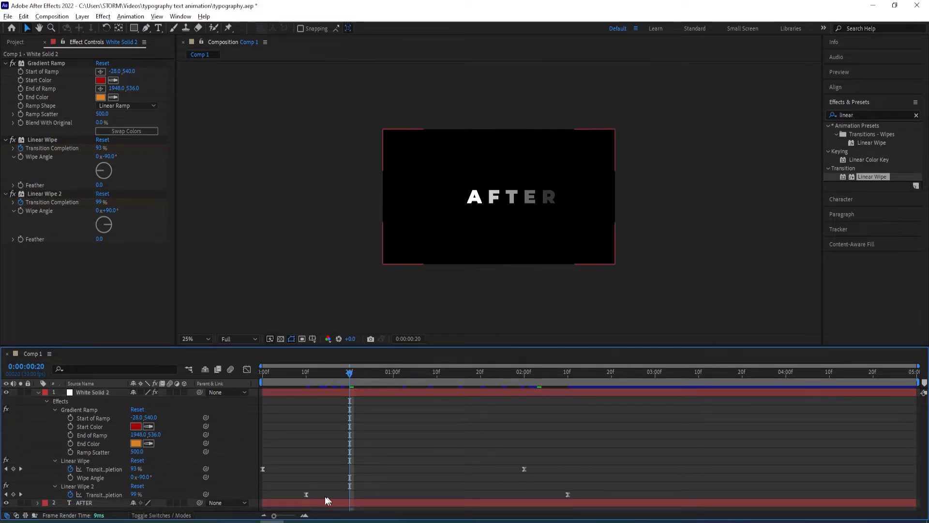
Set Linear Wipe 2's Transition Completion keyframe at 0:00:00:10 to 0%
click(306, 494)
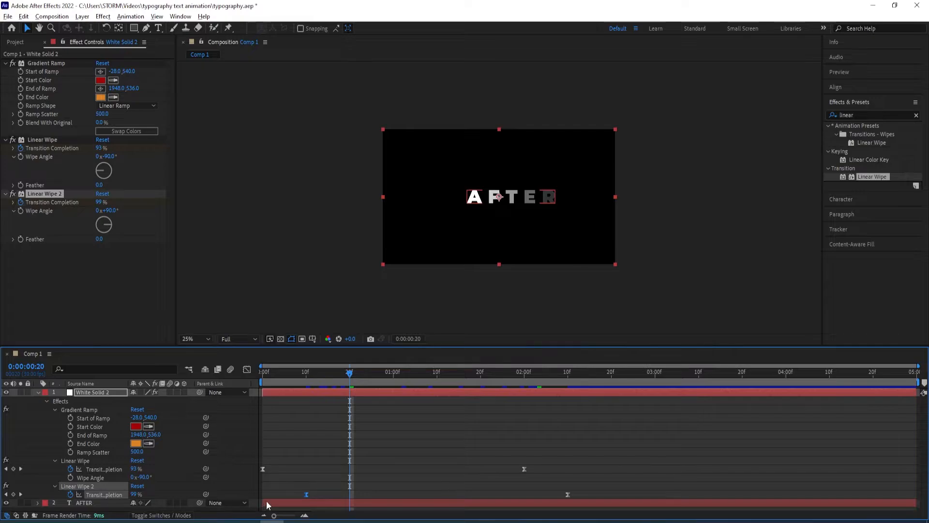
key(j)
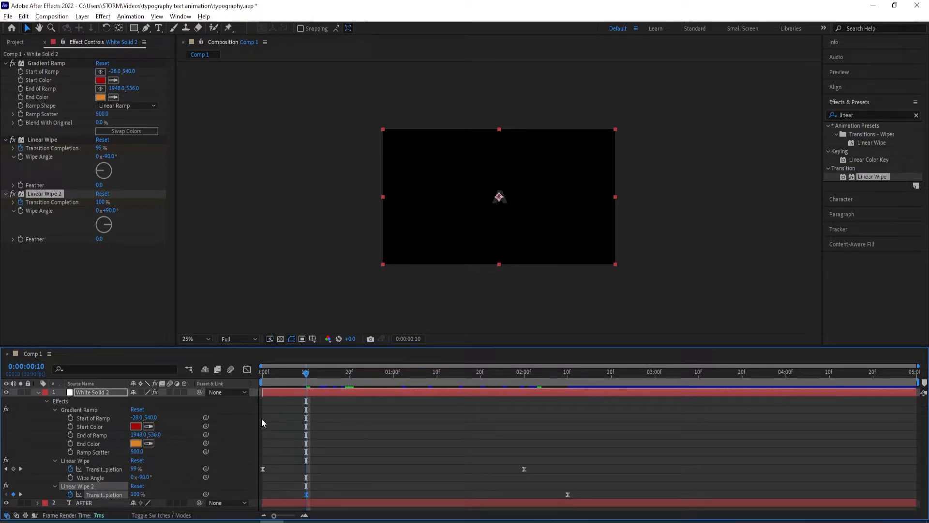
click(136, 494)
text(0)
key(Return)
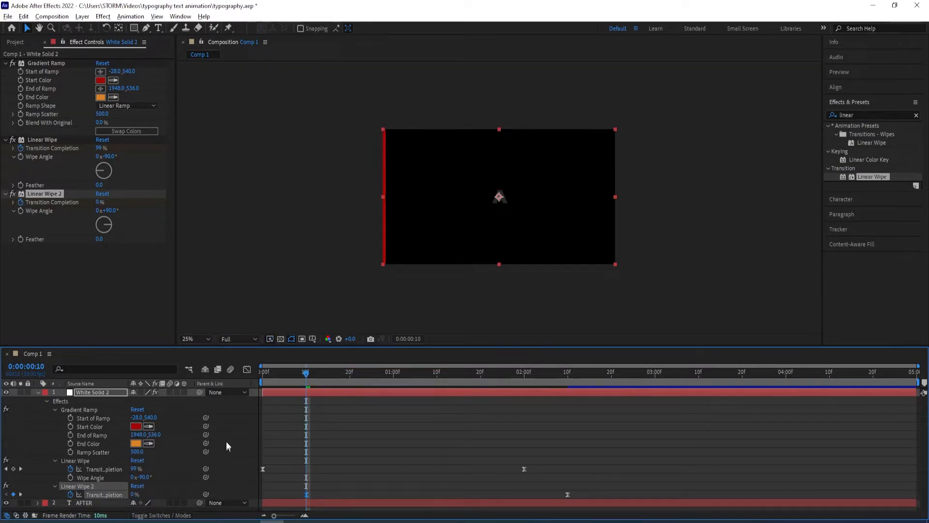
Set Linear Wipe 2's Transition Completion keyframe at 0:00:02:10 to 100%
drag(306, 374, 571, 396)
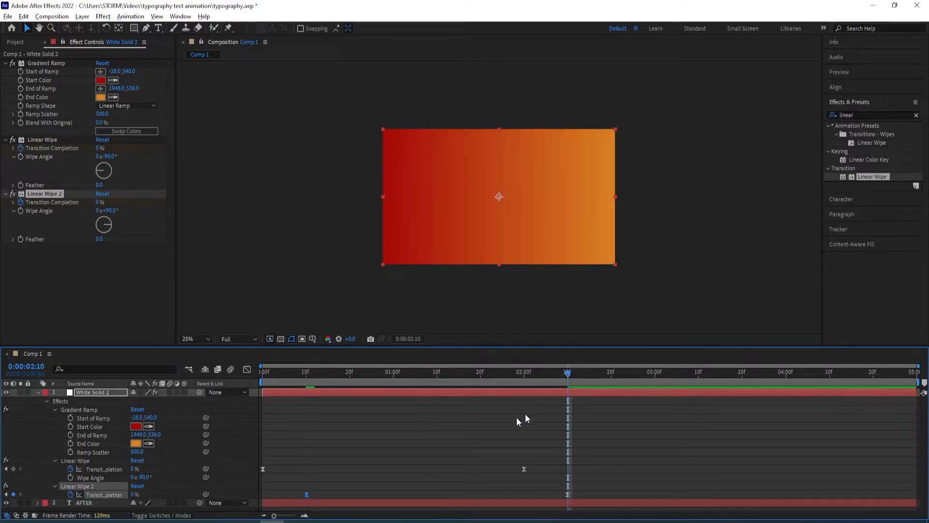
click(136, 494)
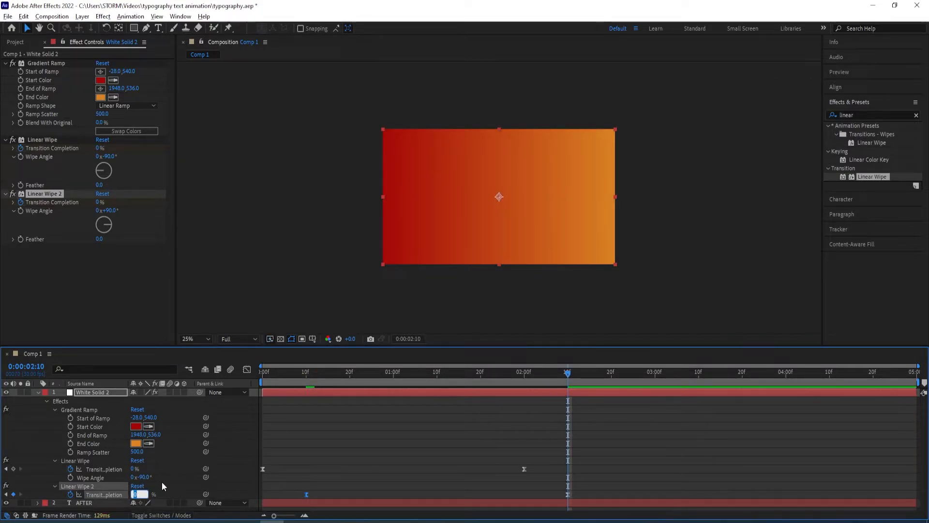
text(100)
key(Return)
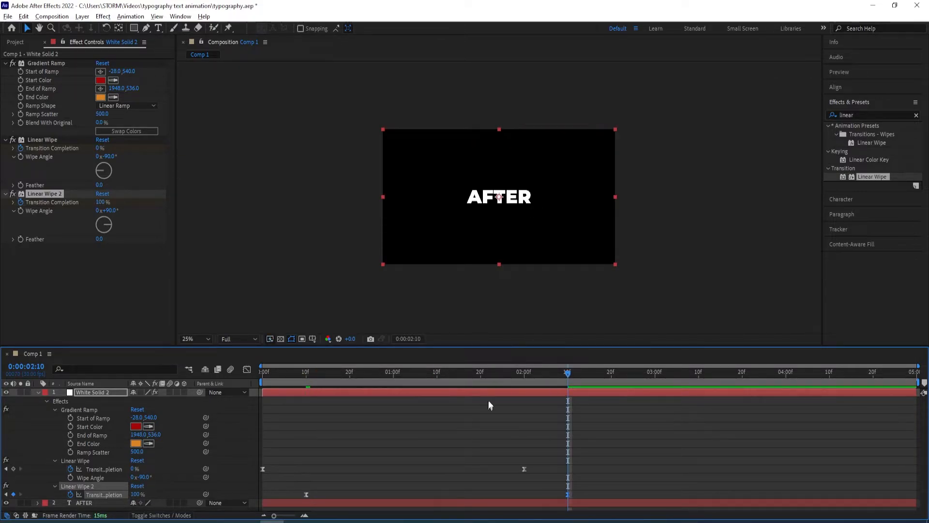
Play the composition from its start to check both wipes of the gradient solid
key(Home)
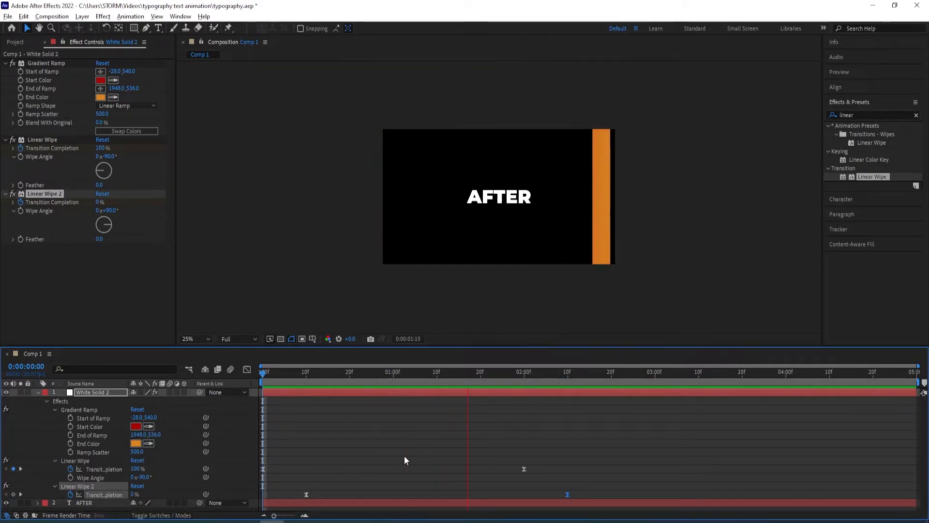
key(space)
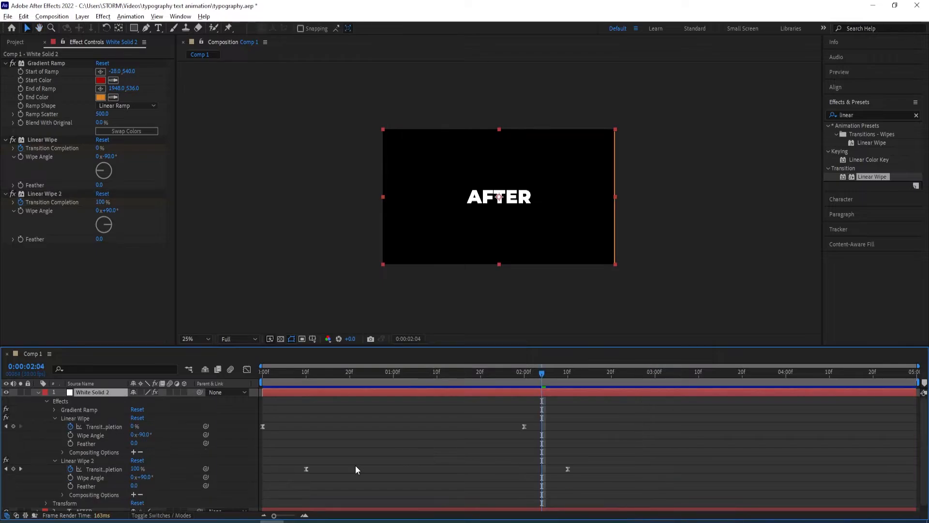
Pre-compose the White Solid 2 layer as "solid", moving all attributes into the new composition
click(38, 391)
right_click(100, 393)
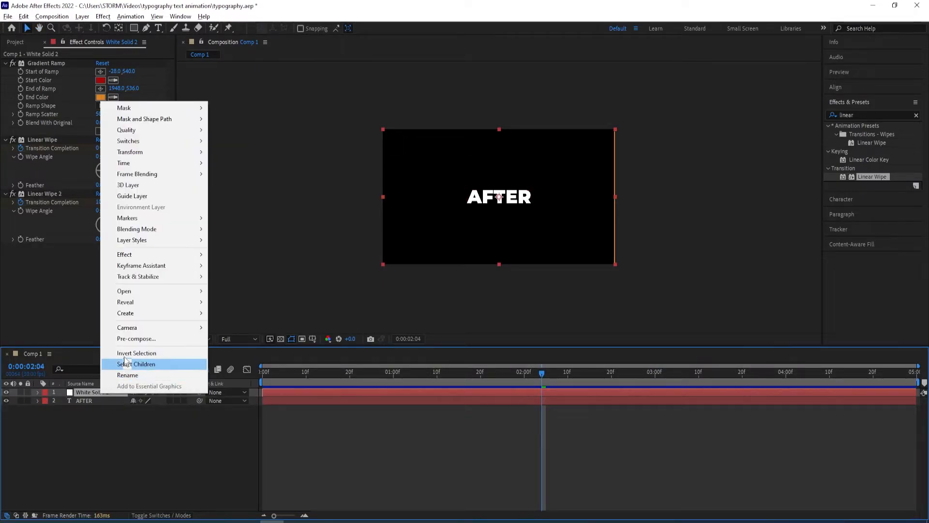
click(128, 334)
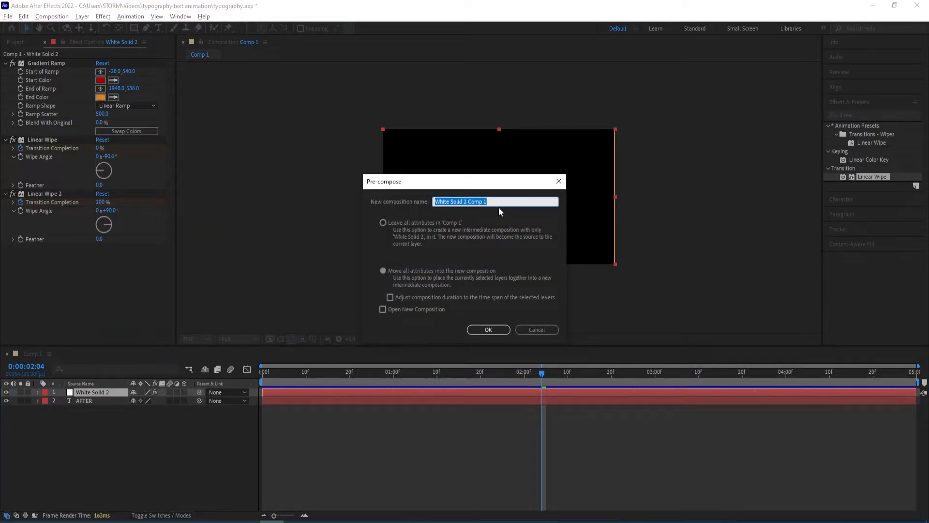
text(solid)
key(Return)
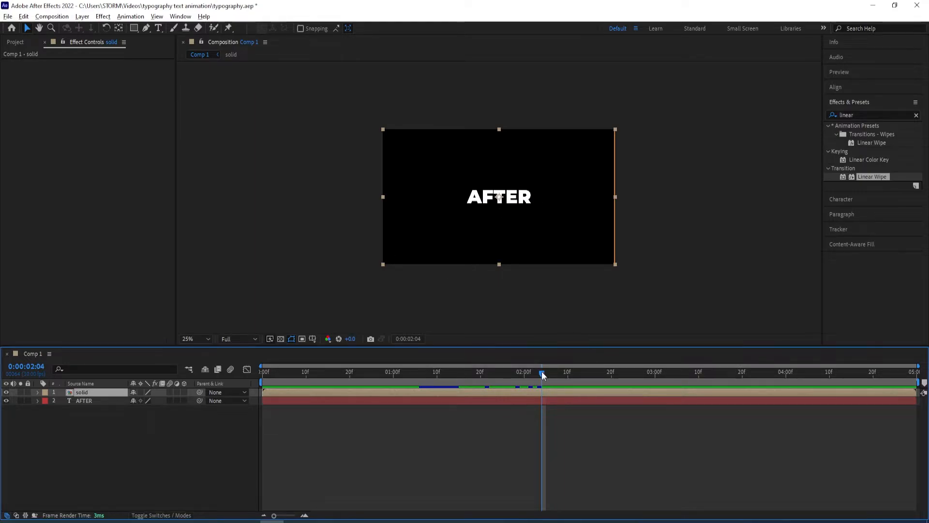
Scale the solid precomp to 45% width and 12% height, and place it beneath the AFTER text layer
drag(543, 373, 406, 376)
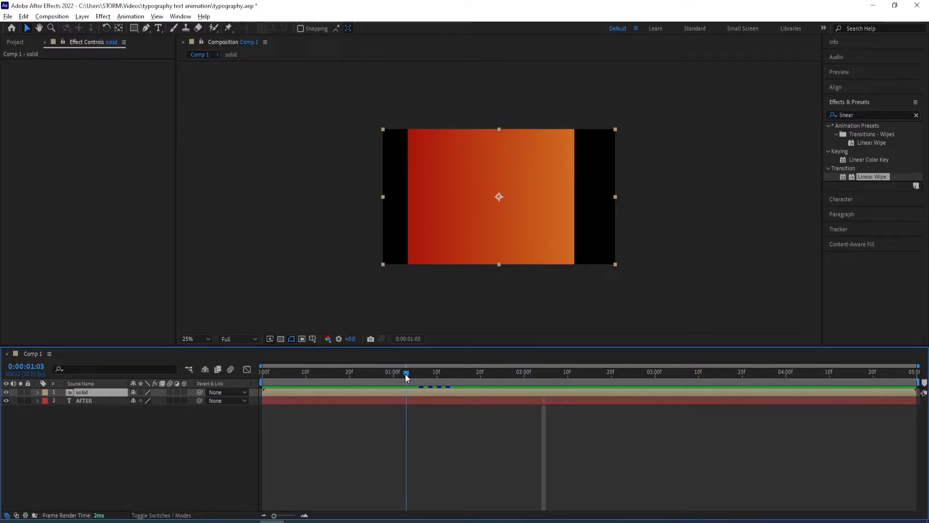
key(s)
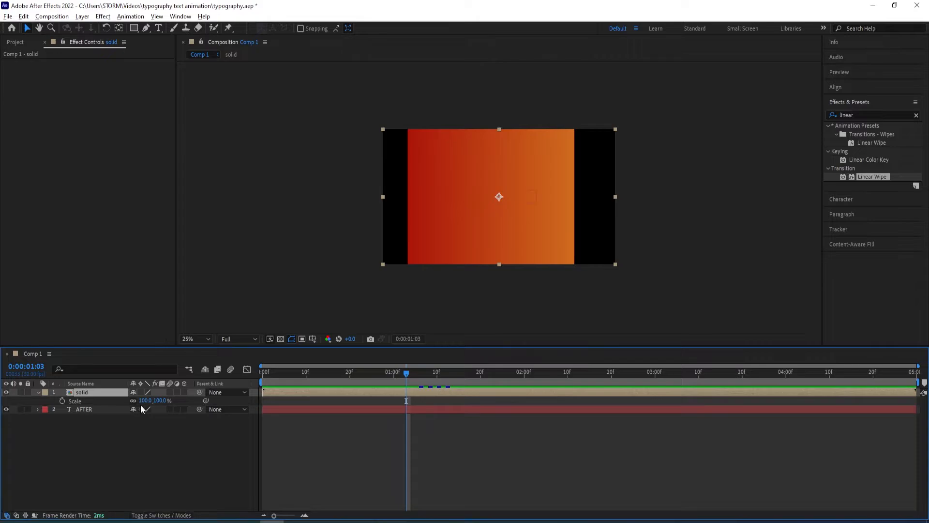
click(145, 400)
text(45)
key(Tab)
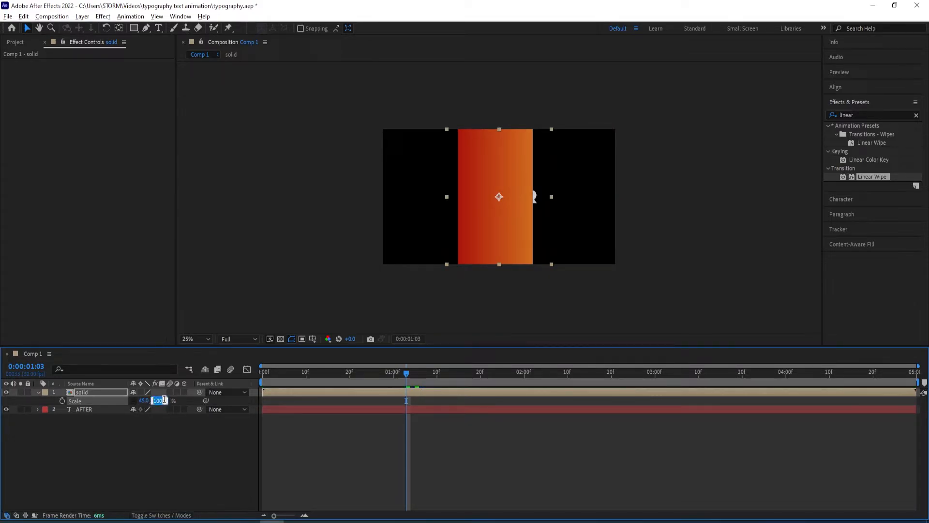
text(12)
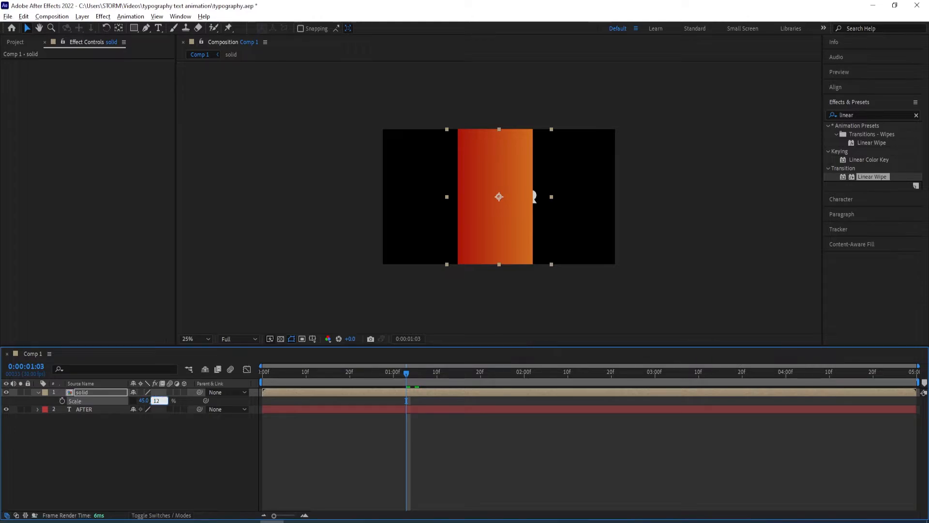
key(Return)
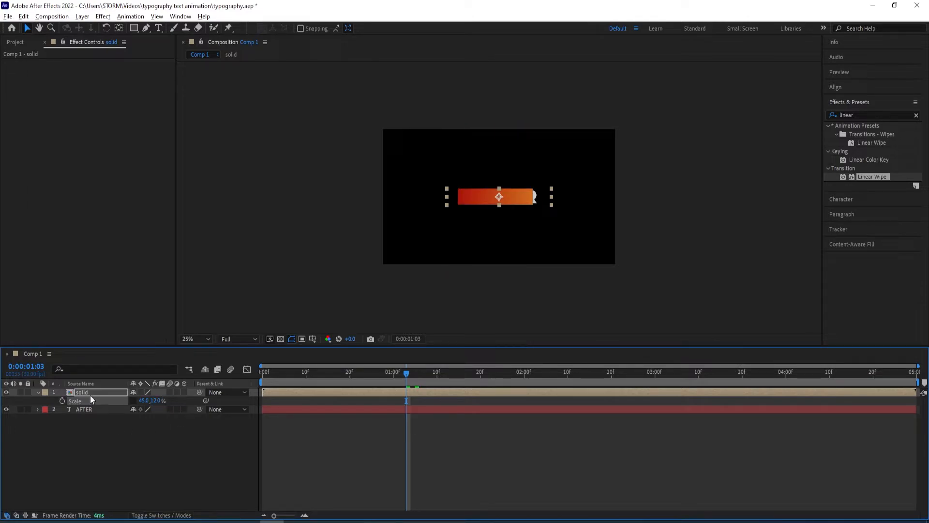
drag(90, 394, 99, 413)
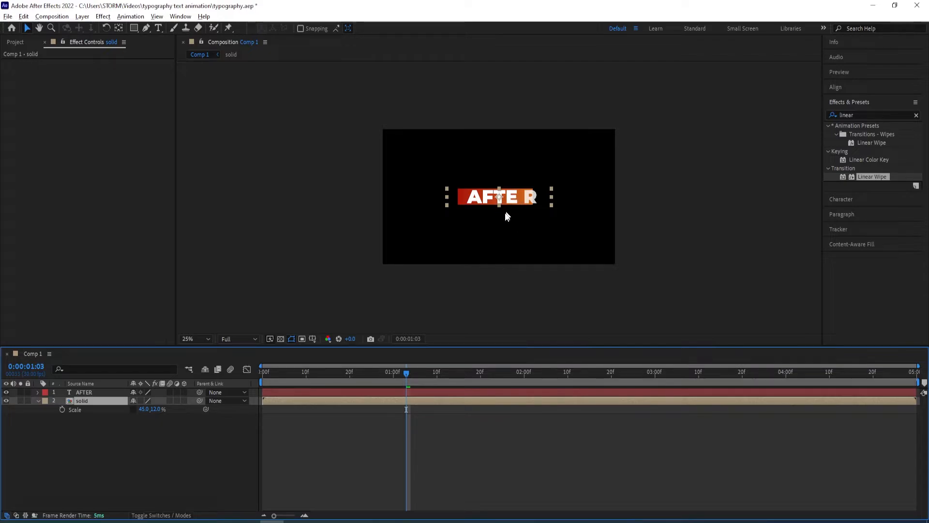
Preview the gradient bar wiping behind the text from 0:00:00:02, and save the project
drag(405, 372, 271, 372)
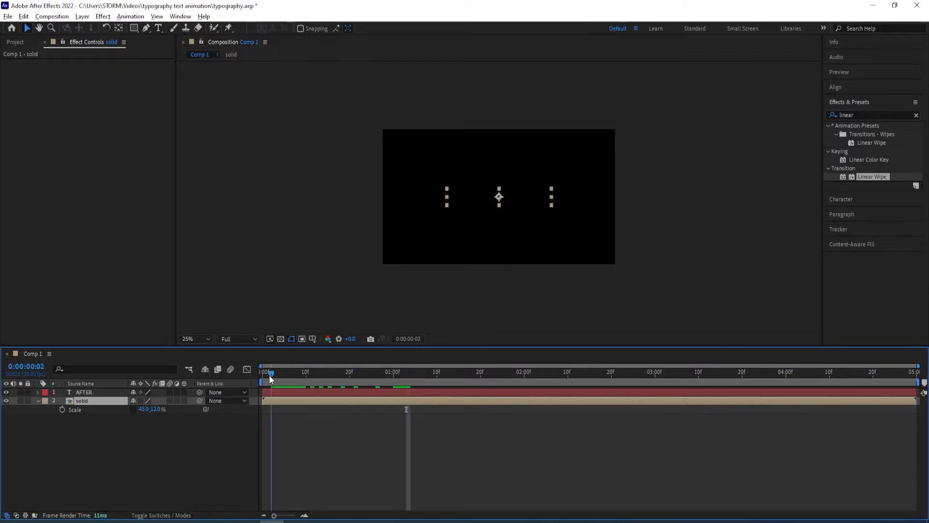
key(space)
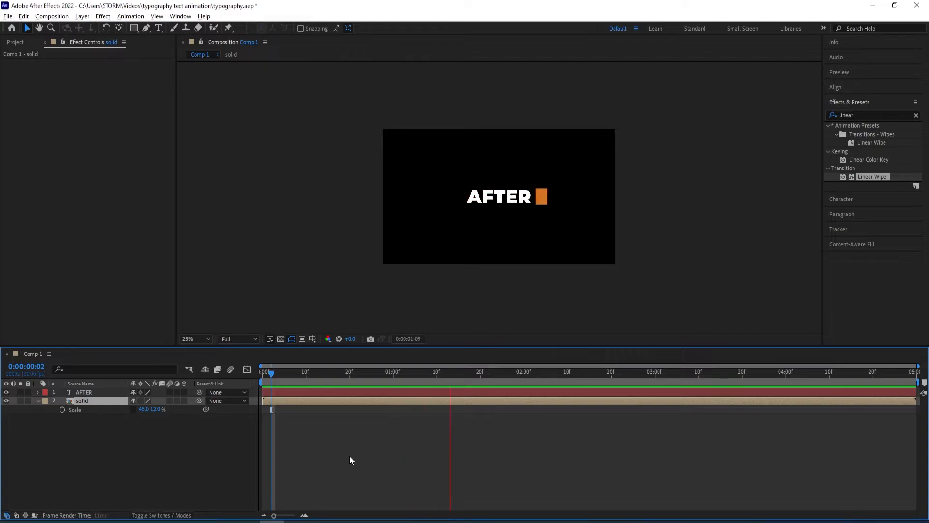
key(space)
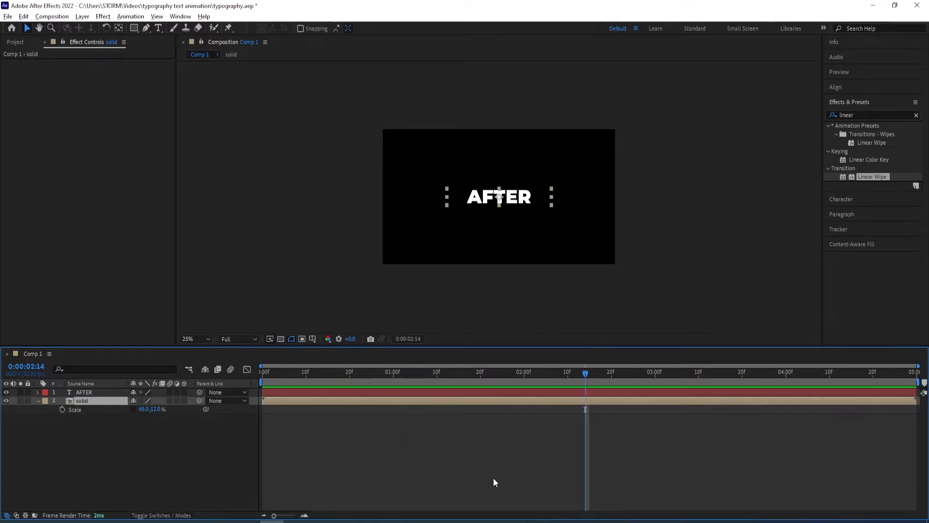
key(ctrl+s)
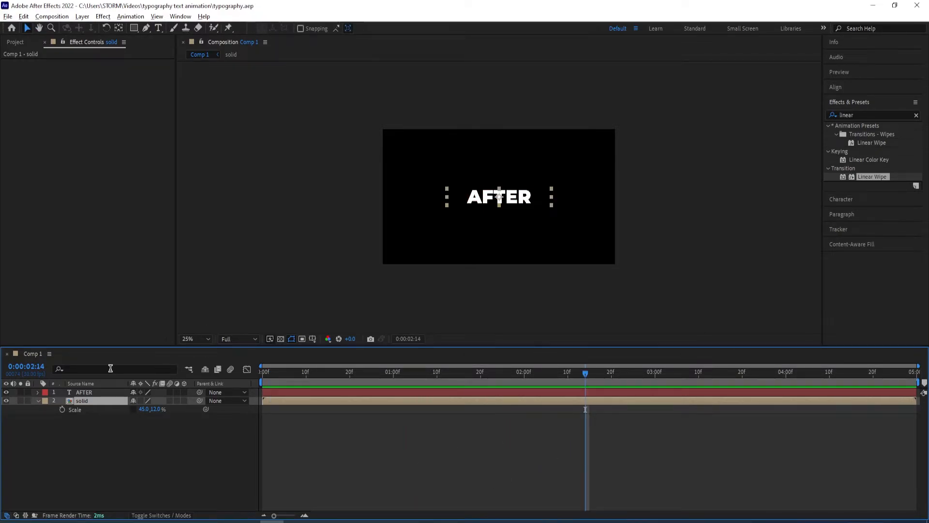
Move the AFTER text and solid layers up together to a Y position of 300
shift+click(94, 393)
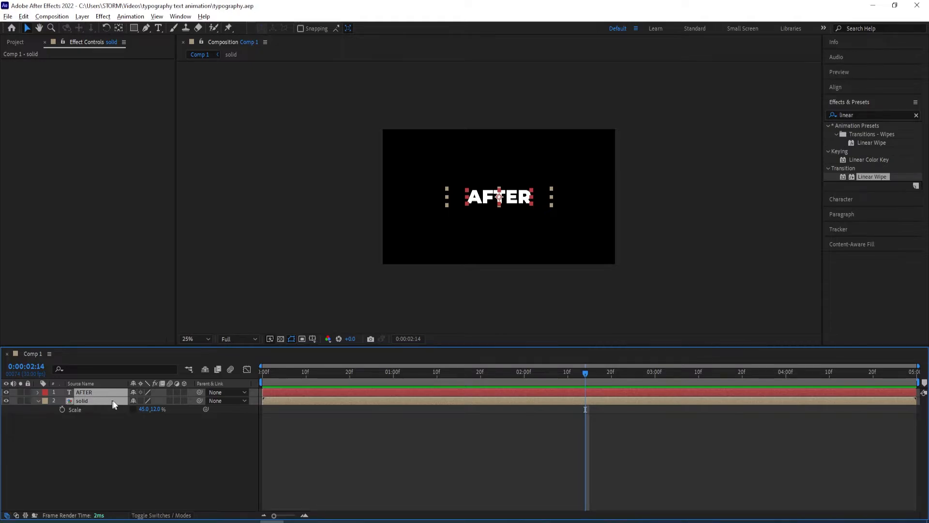
key(p)
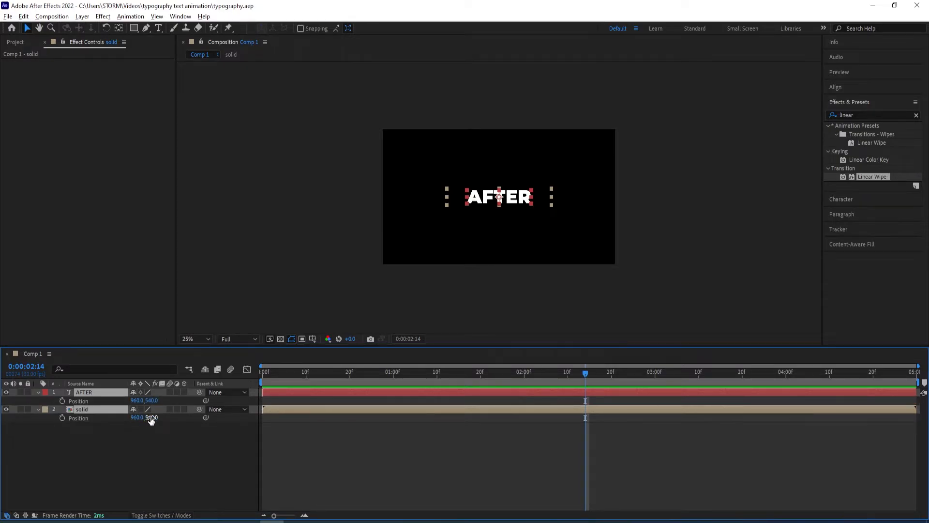
drag(151, 420, 140, 418)
drag(498, 376, 415, 382)
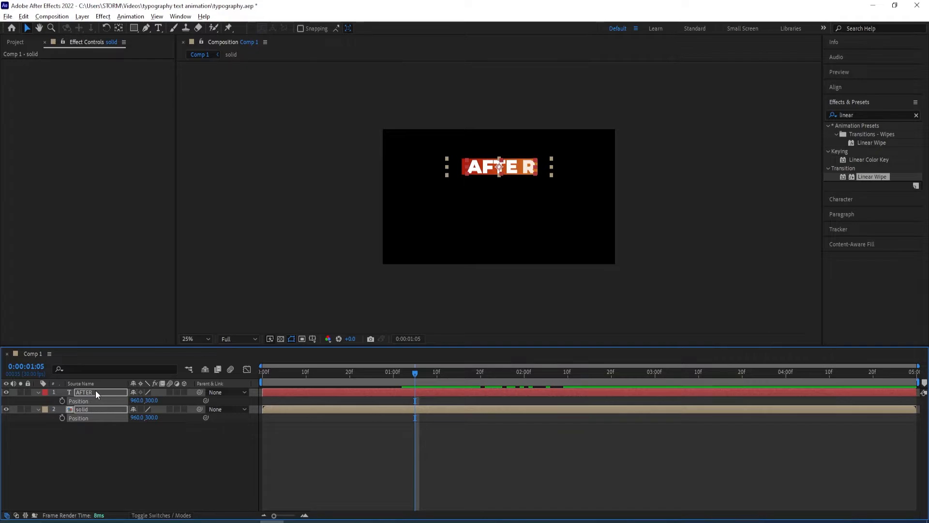
Duplicate the AFTER text and solid as a pair stacked above the originals, and set the copies' Y position to 466
key(ctrl+d)
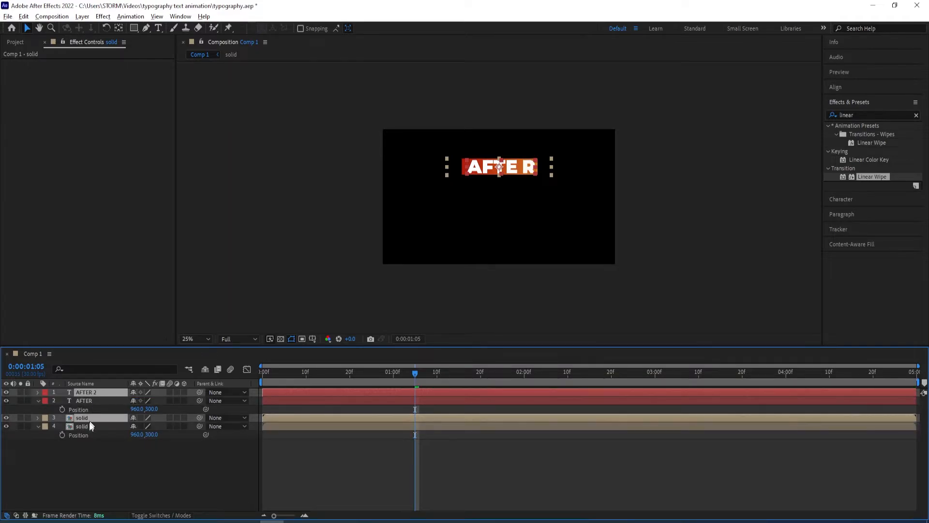
drag(85, 419, 97, 394)
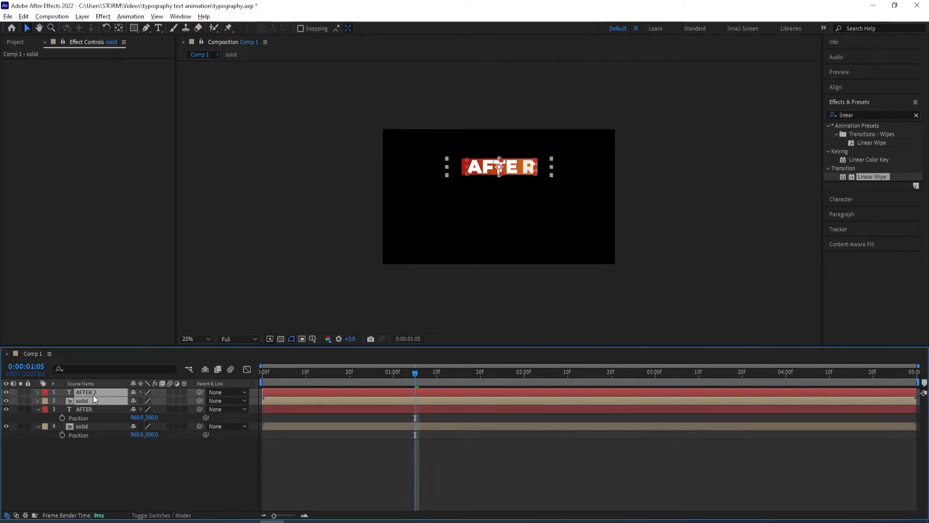
key(Page_Up)
key(Page_Up)
key(Page_Up)
key(Page_Up)
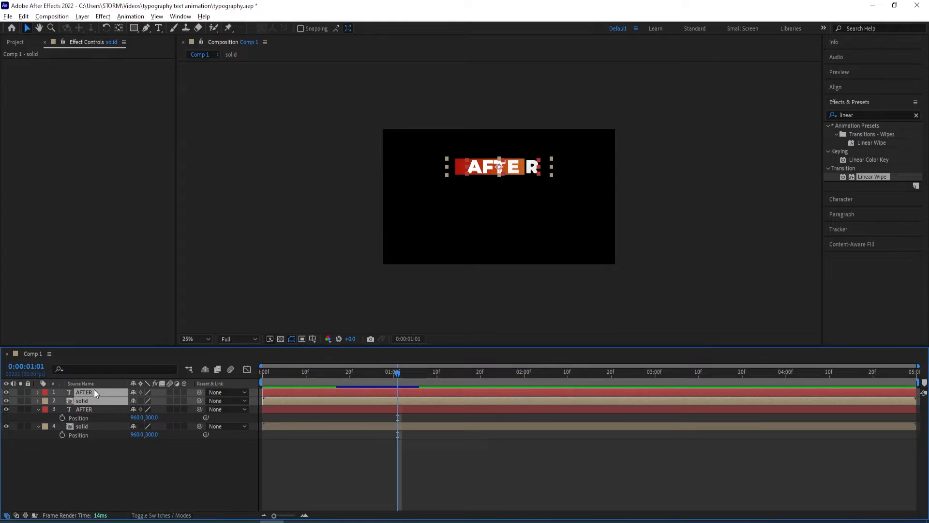
key(p)
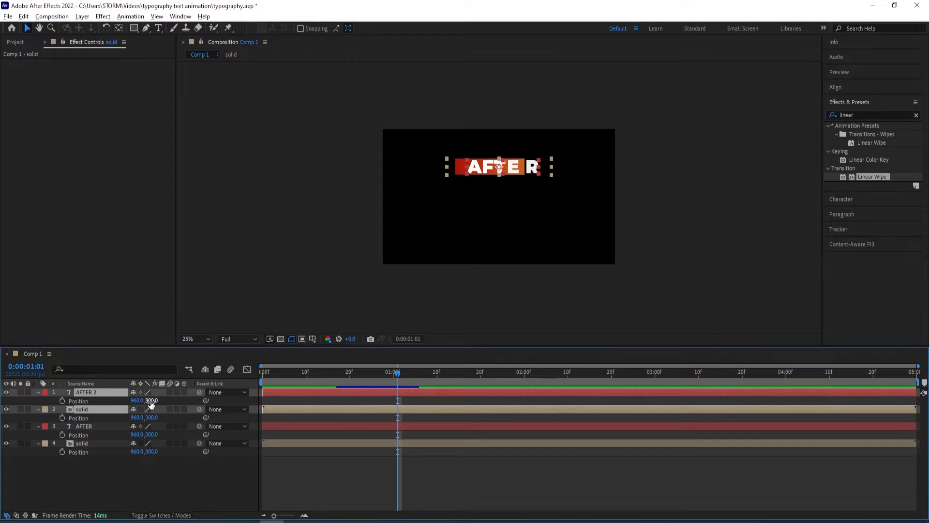
drag(151, 402, 160, 399)
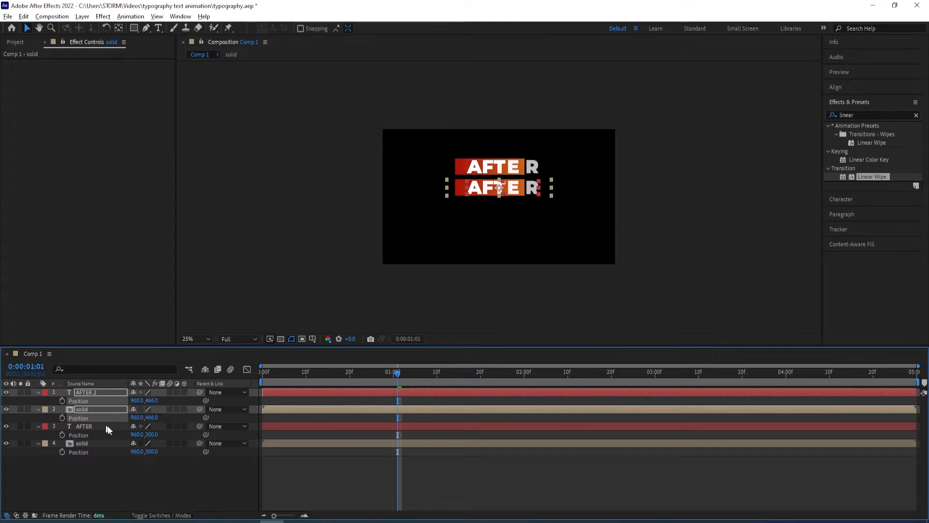
Duplicate the text and solid pair twice more, keeping each solid beneath its text, at Y positions 636 and 796
key(ctrl+d)
drag(116, 418, 157, 417)
key(p)
key(ctrl+d)
drag(99, 417, 99, 397)
key(p)
drag(150, 400, 156, 401)
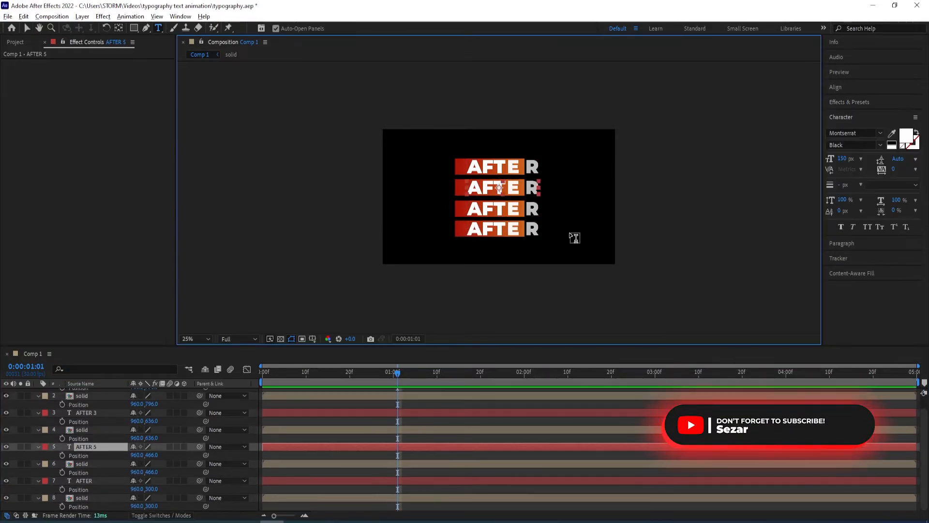
Collapse the revealed properties of all eight layers and clear the layer selection
key(ctrl+a)
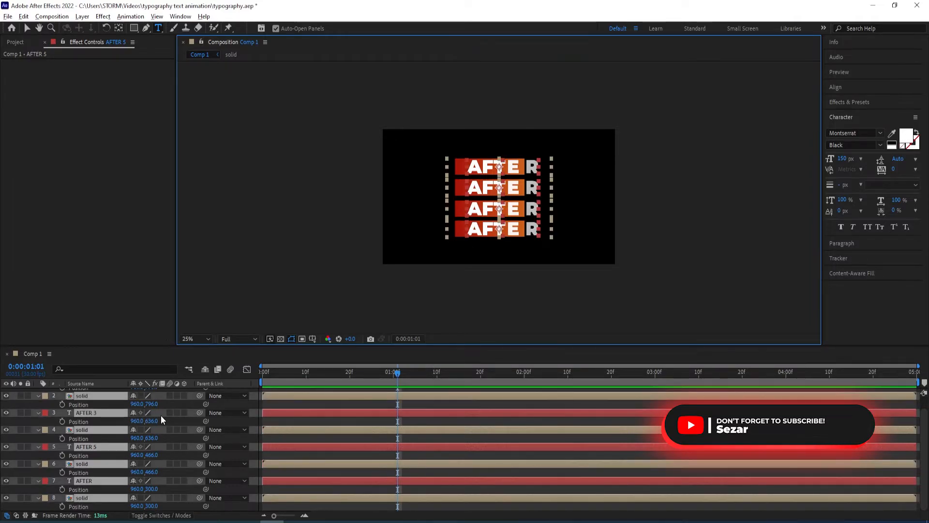
key(ctrl+grave)
click(156, 463)
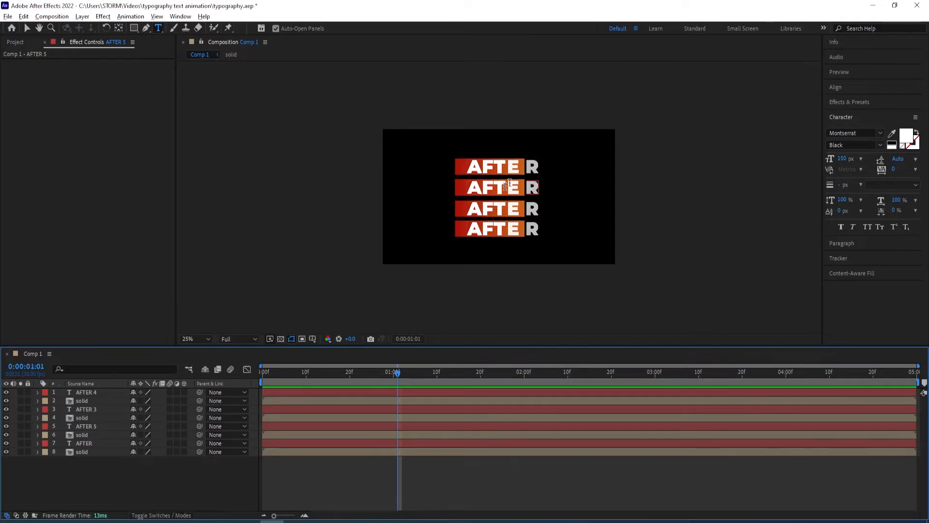
Replace the text of the second, third and fourth lines with EFFECTS, TITLE and ANIMATION
click(92, 425)
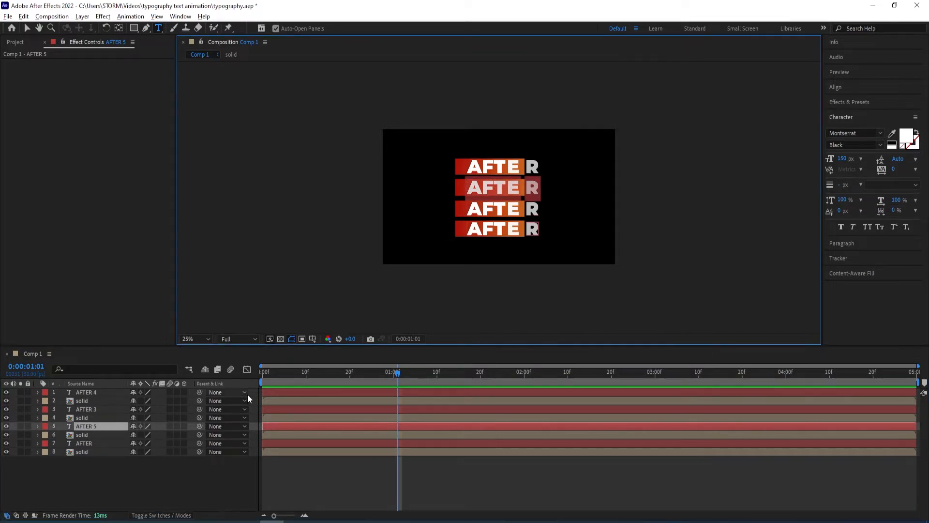
text(EFFECTS)
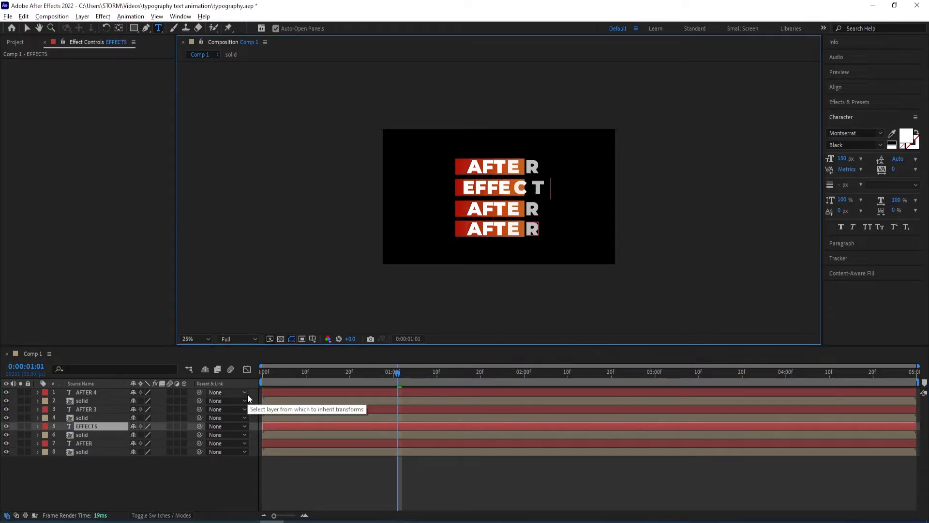
click(90, 410)
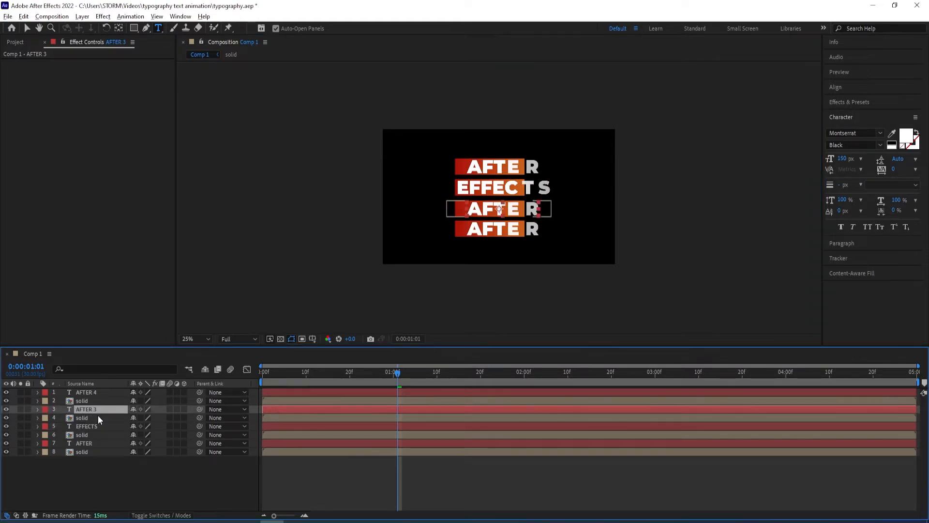
double_click(90, 410)
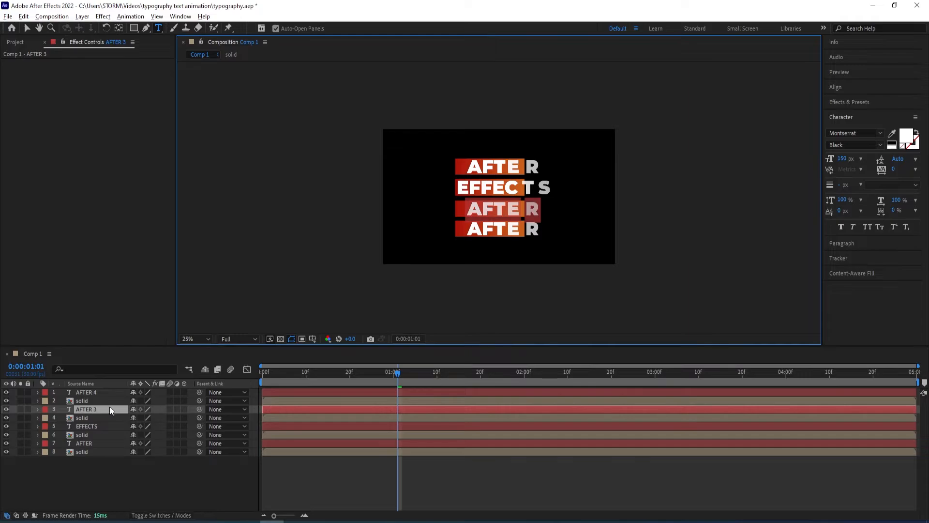
text(TITLE)
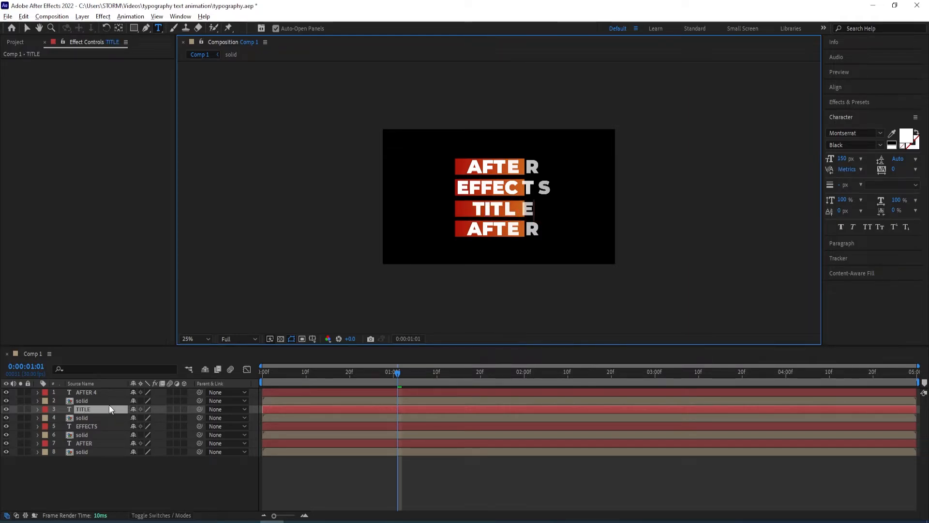
double_click(100, 390)
text(ANIMATION)
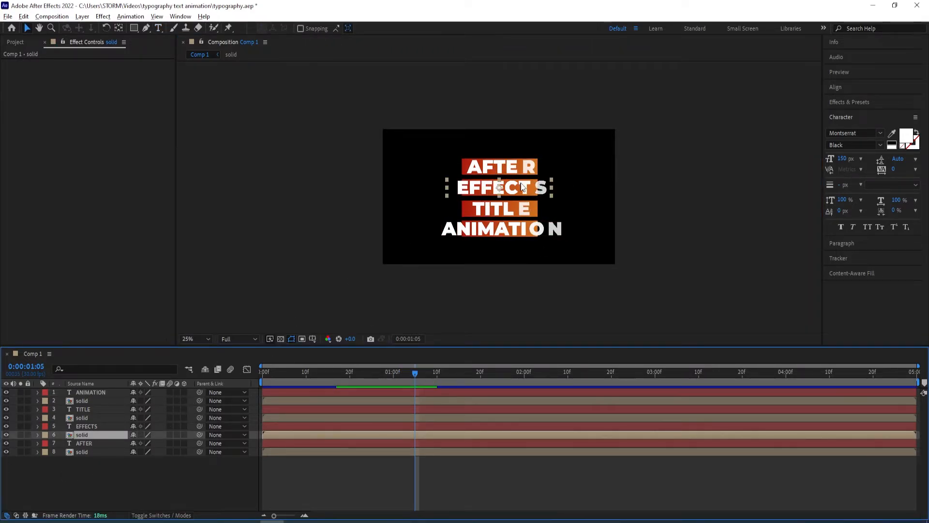
Widen the solid behind the EFFECTS line by setting its horizontal scale to 75%
key(s)
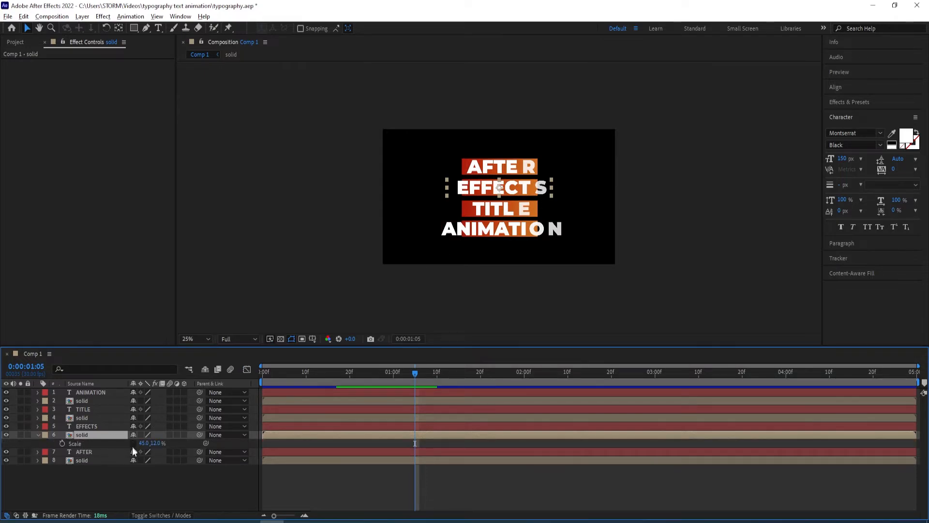
drag(144, 442, 160, 442)
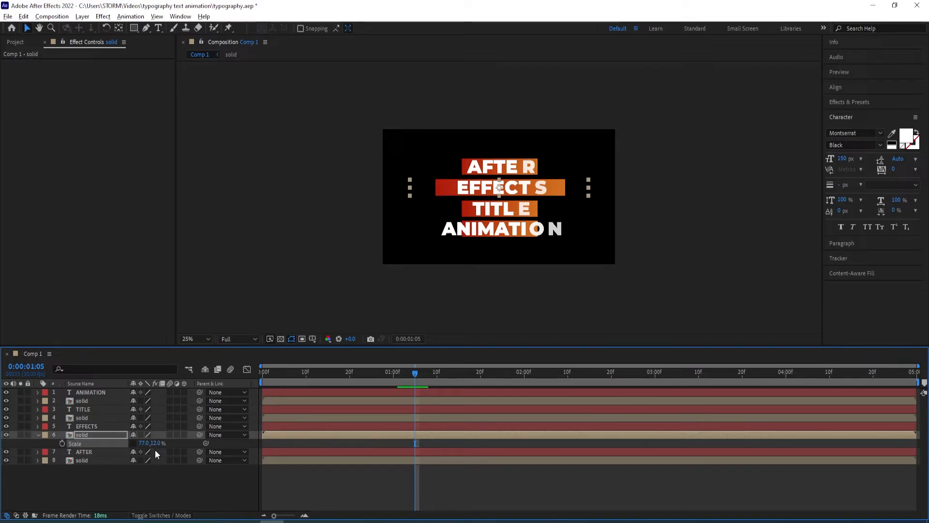
click(143, 443)
text(75)
key(Return)
Set the horizontal scale of the solid behind the ANIMATION line to 75%
click(86, 402)
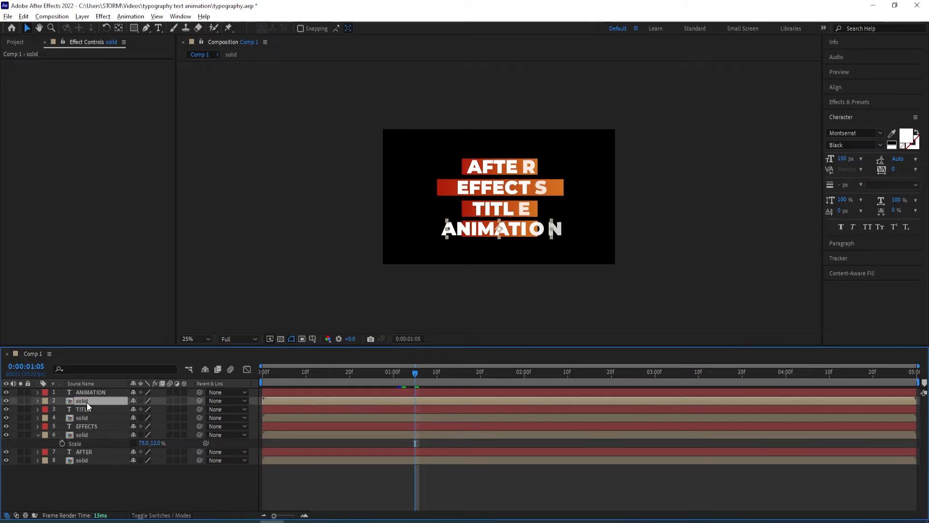
key(s)
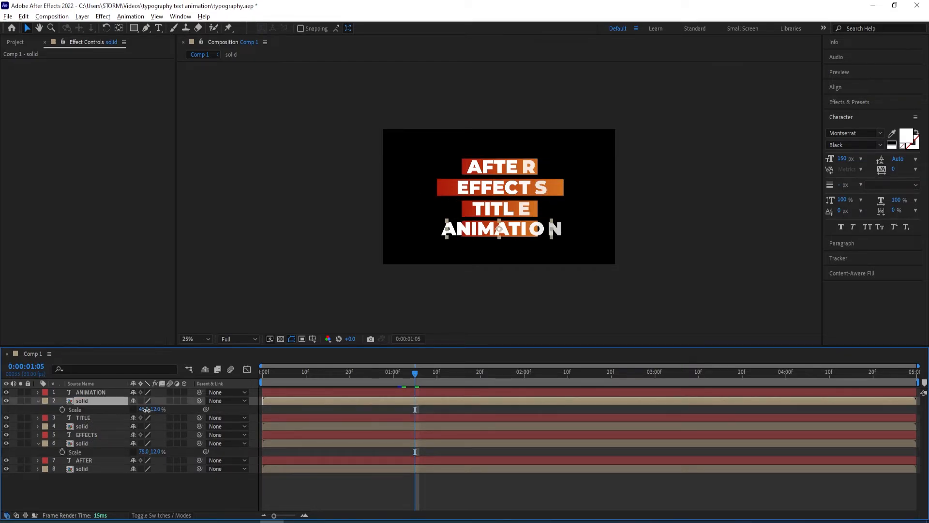
click(147, 409)
text(75)
key(Return)
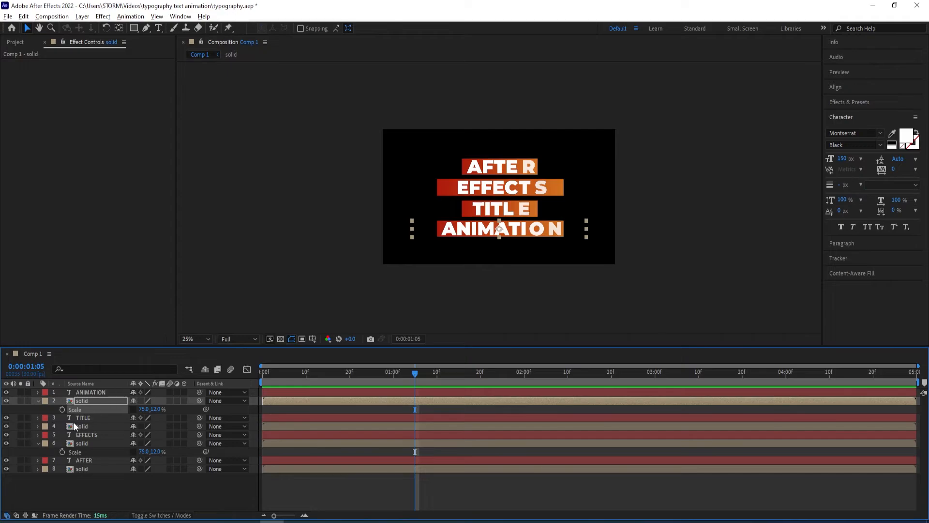
Set the rotation of the solid behind the ANIMATION line to -180°
click(87, 401)
key(r)
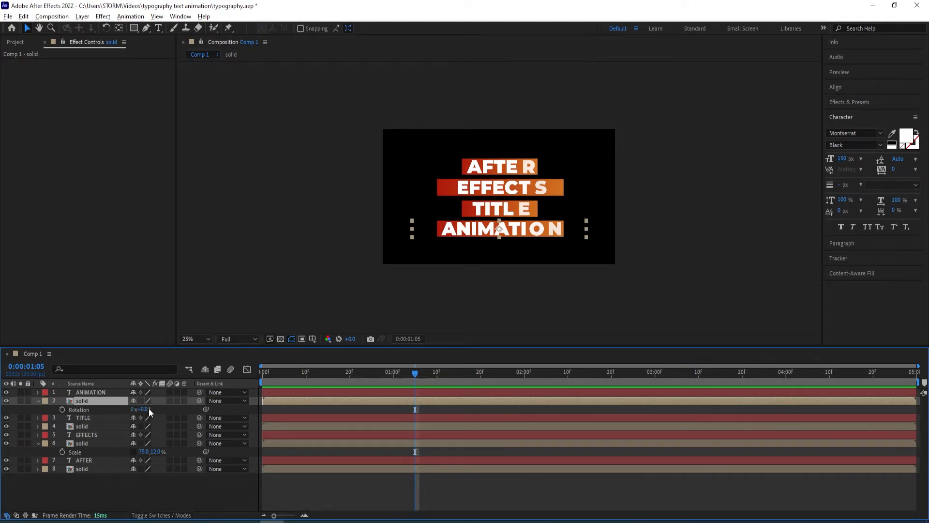
text(-180)
key(Return)
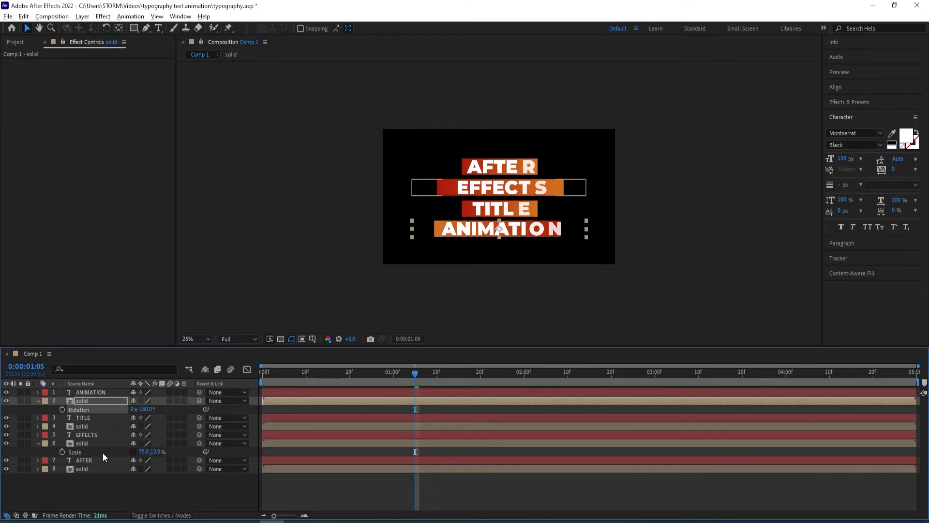
Set the rotation of the solid behind the EFFECTS line to -180° and play back the animation from the start
click(103, 444)
click(158, 452)
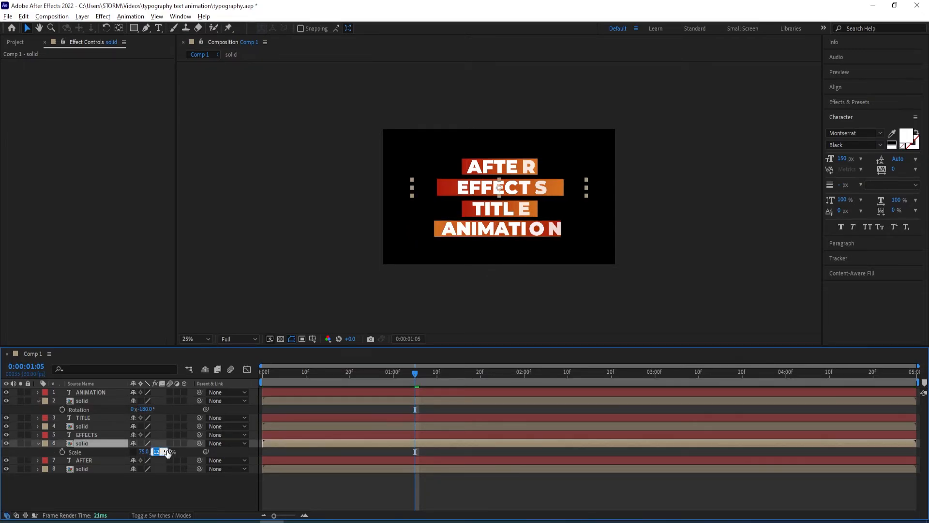
click(88, 445)
key(r)
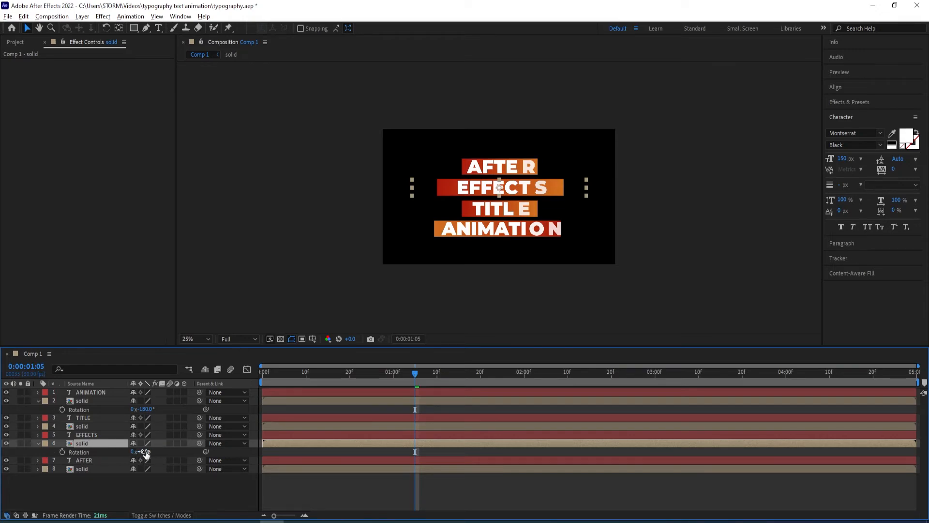
click(141, 452)
text(-180)
key(Return)
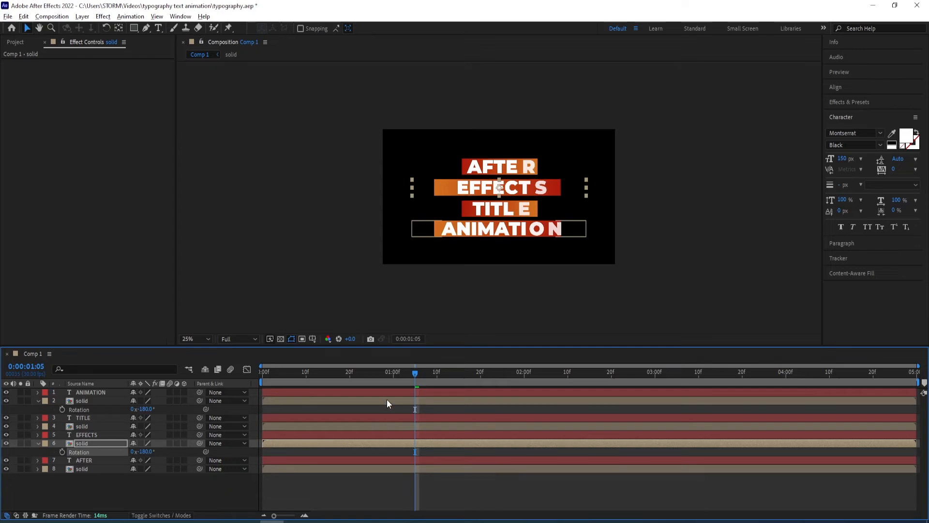
key(space)
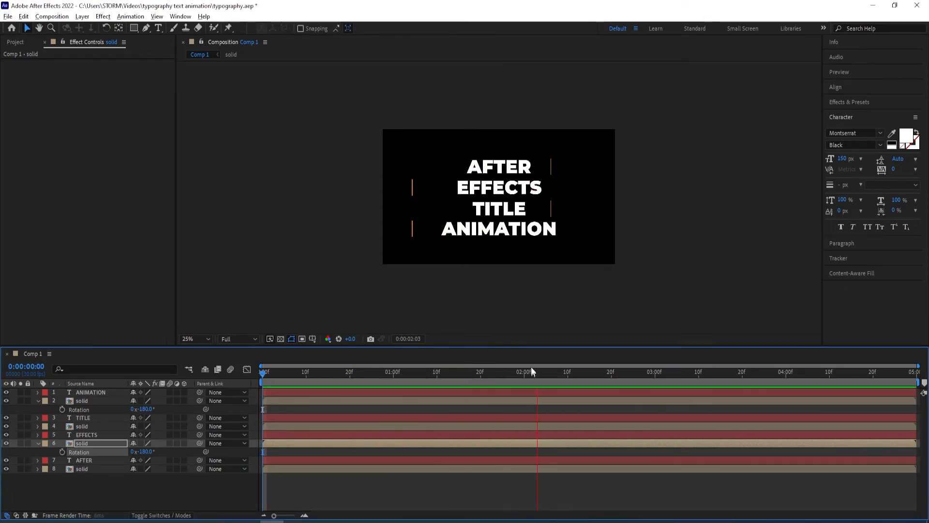
key(space)
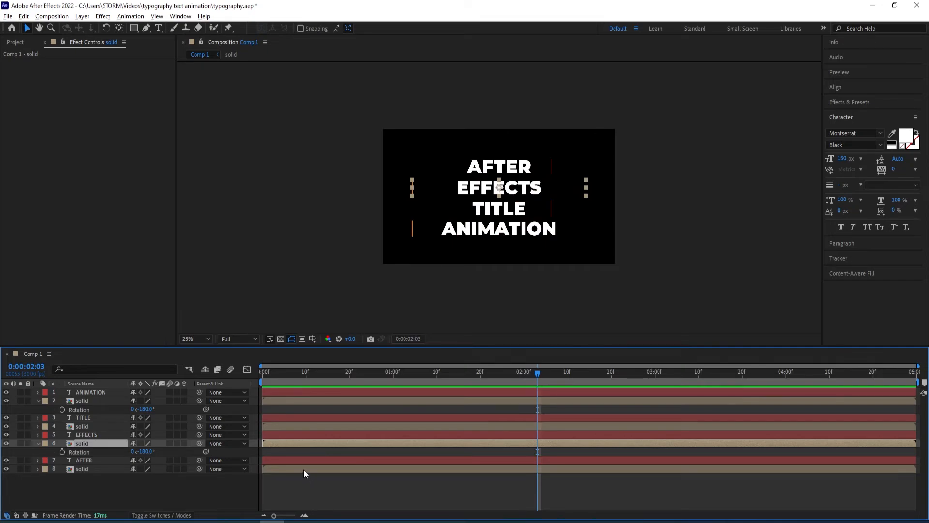
Pre-compose the AFTER text layer together with its solid as text1
click(88, 470)
shift+click(108, 460)
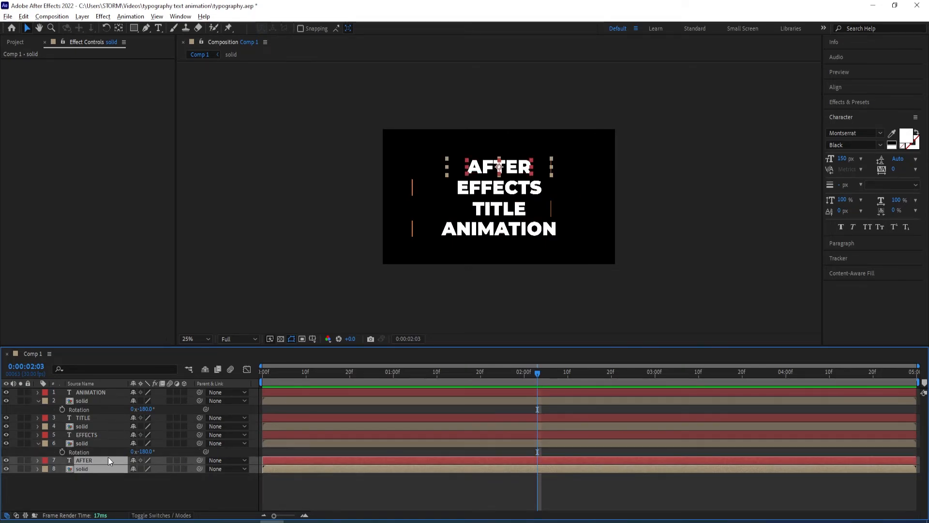
key(ctrl+shift+c)
text(text1)
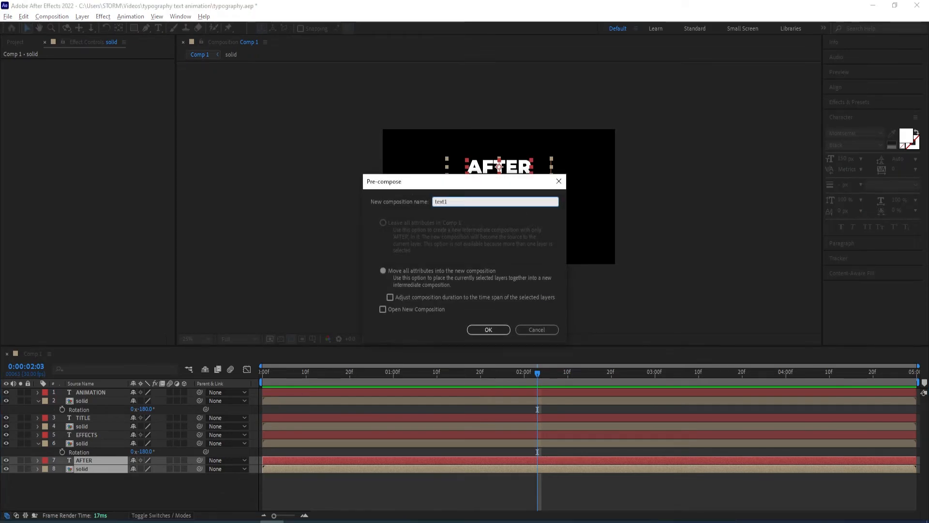
key(Return)
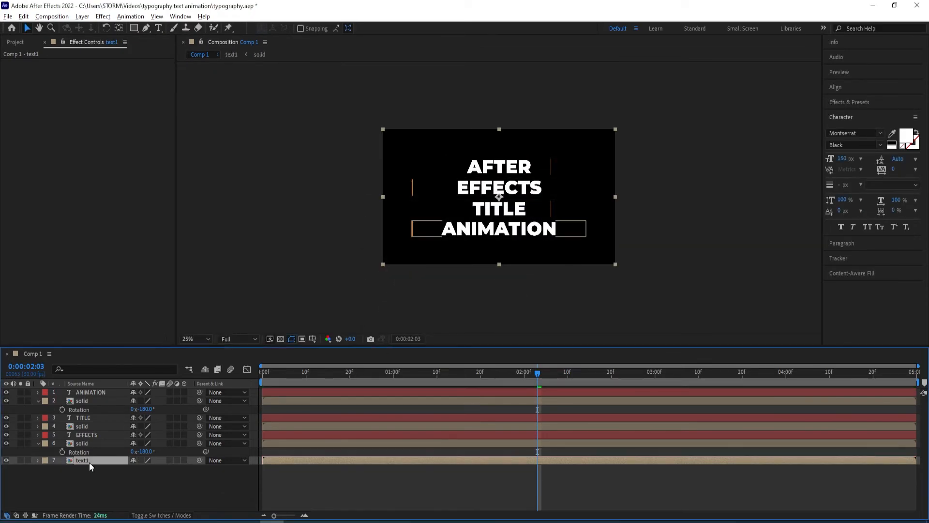
Pre-compose the EFFECTS text layer together with its solid as text2
click(84, 443)
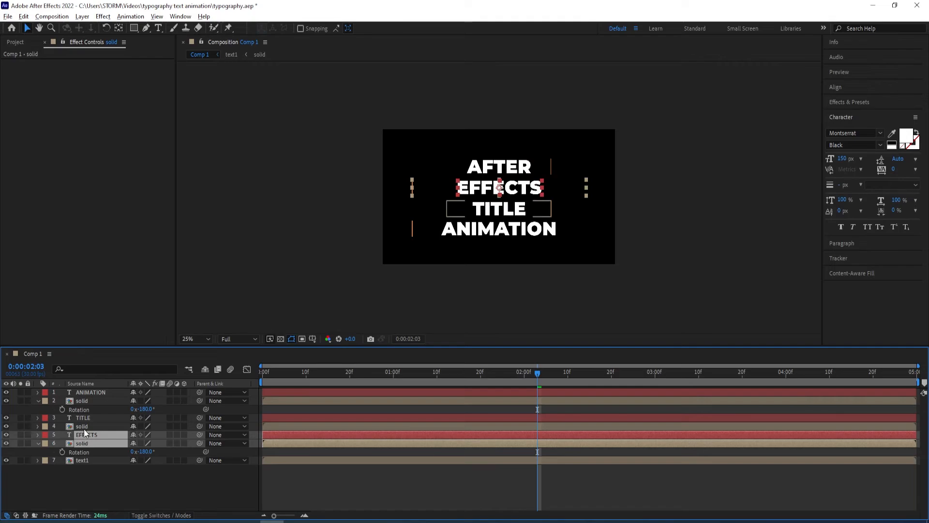
key(ctrl+shift+c)
text(t)
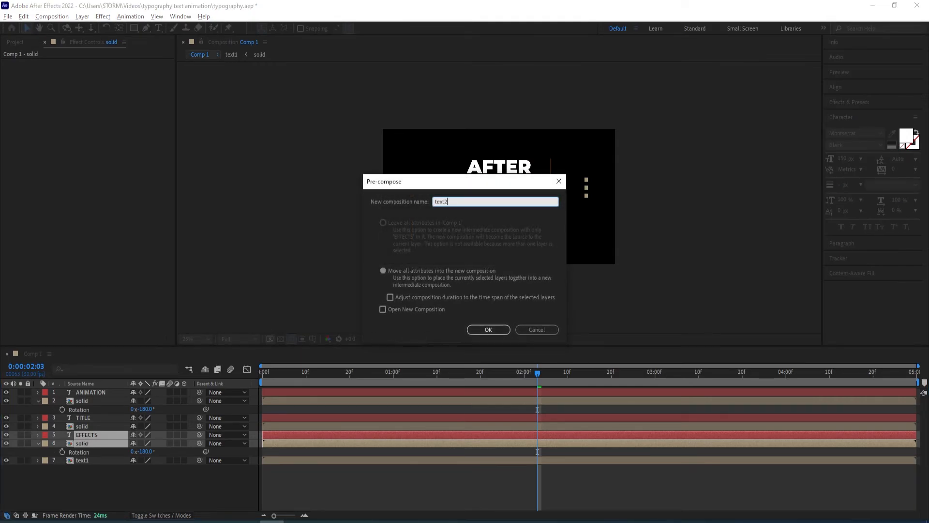
text(ext2)
key(Return)
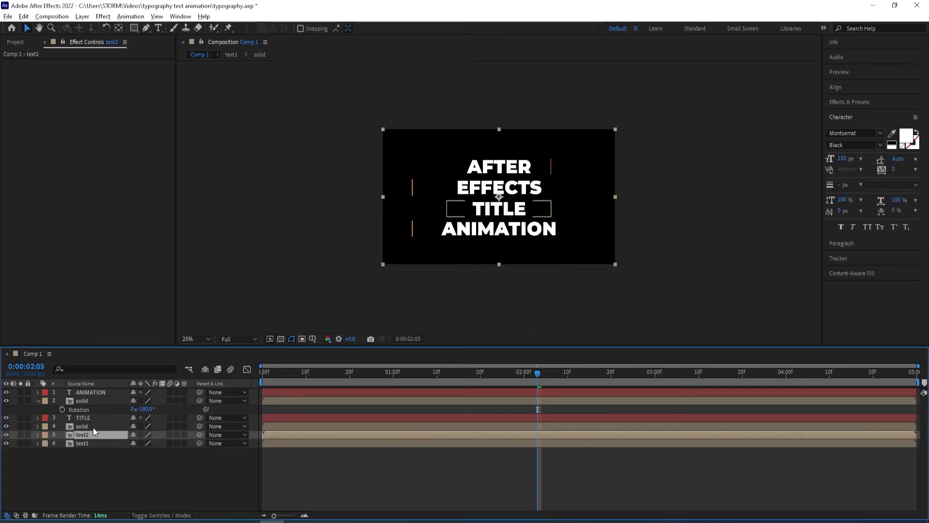
Pre-compose the TITLE text layer together with its solid as text3
click(93, 426)
shift+click(94, 418)
key(ctrl+shift+c)
text(text3)
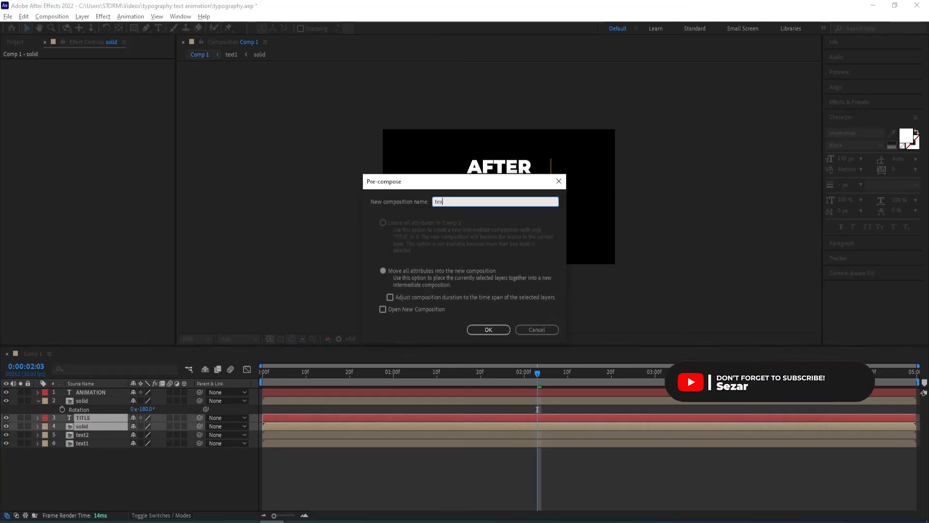
key(Return)
Pre-compose the ANIMATION text layer together with its solid as text4 and clear the layer selection
click(94, 400)
shift+click(94, 390)
key(ctrl+shift+c)
text(text)
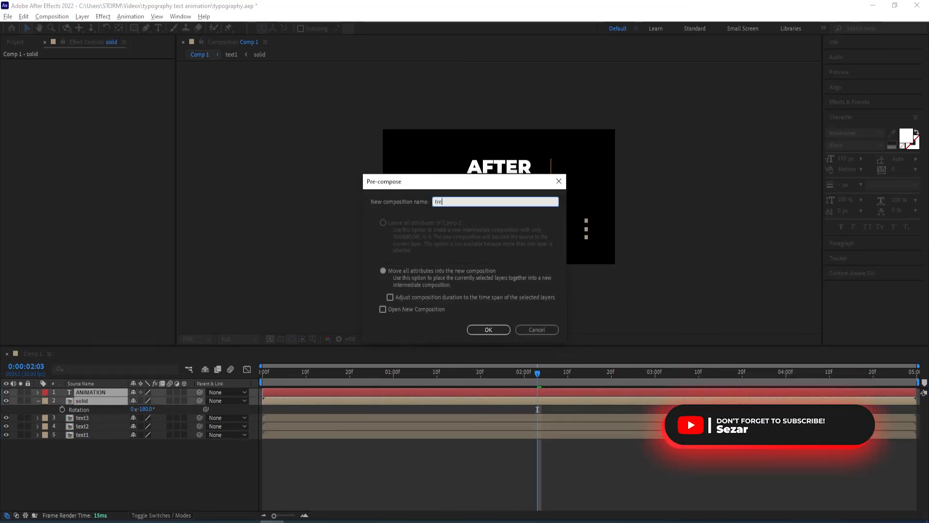
text(4)
key(Return)
click(125, 484)
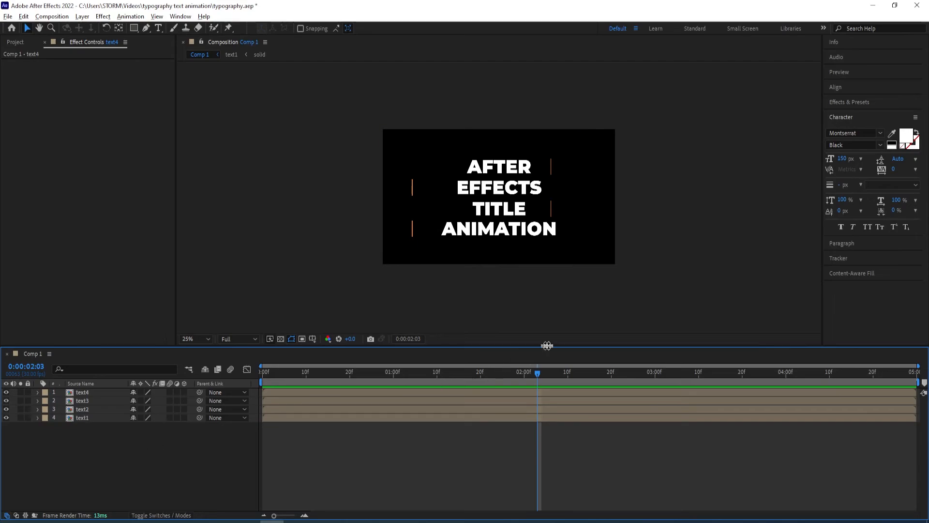
Select the four pre-comps from text1 up to text4 and trim their ends at 0:00:00:05
key(Home)
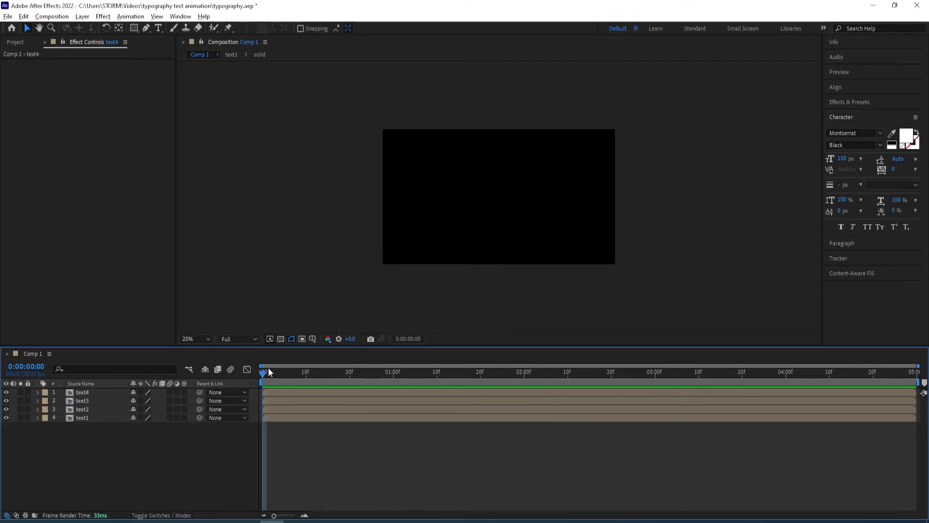
key(space)
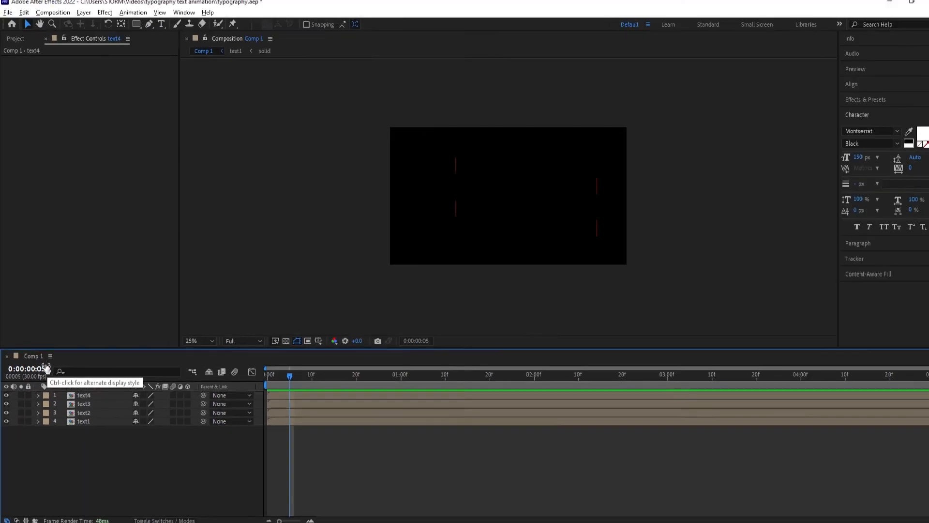
click(90, 422)
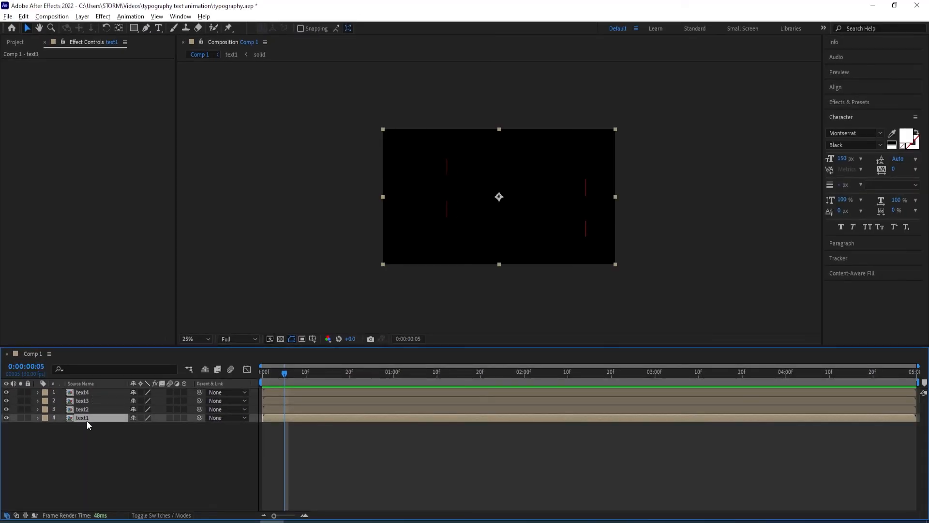
shift+click(84, 393)
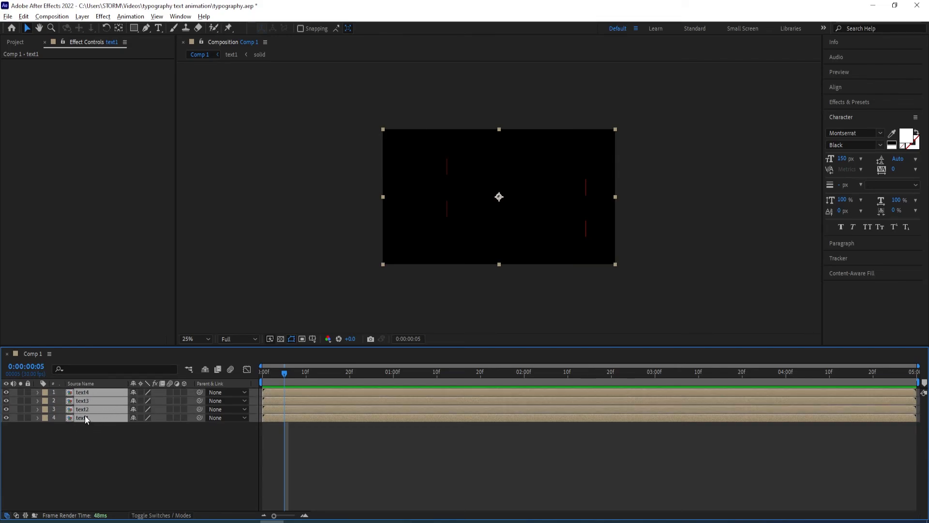
key(alt+bracketright)
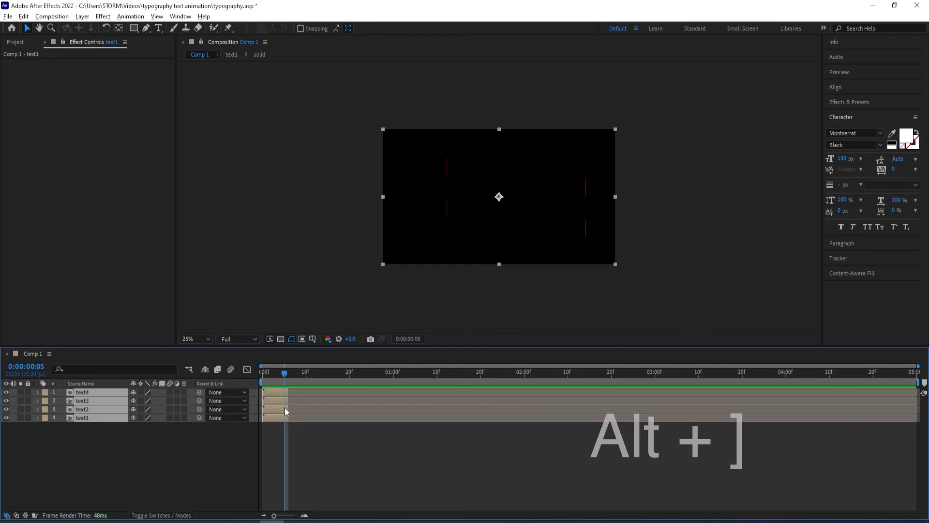
Stagger the four trimmed pre-comps one after another with Sequence Layers, without overlap
click(131, 16)
mouse_move(164, 124)
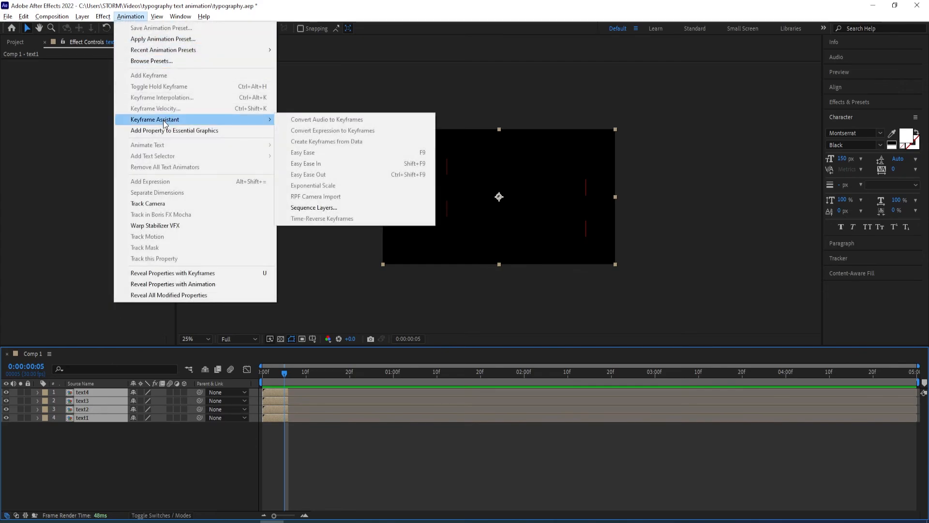
click(309, 207)
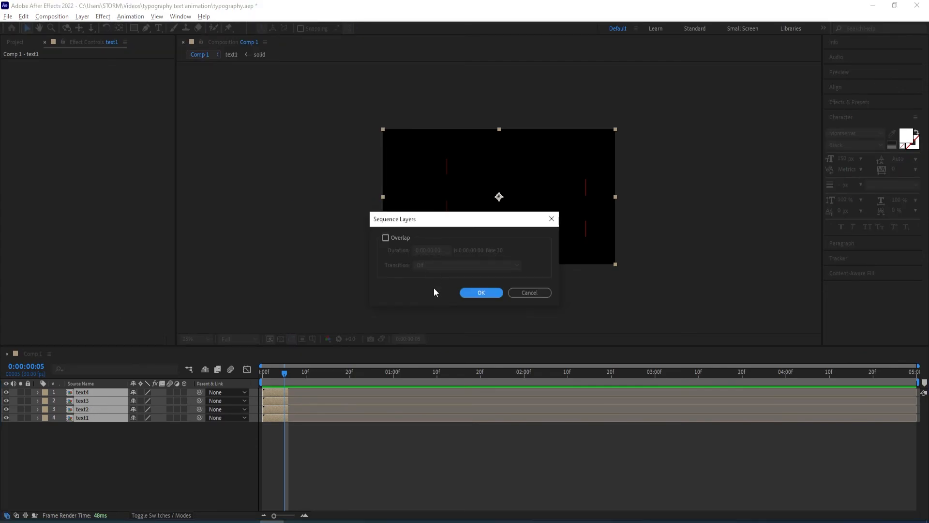
click(480, 292)
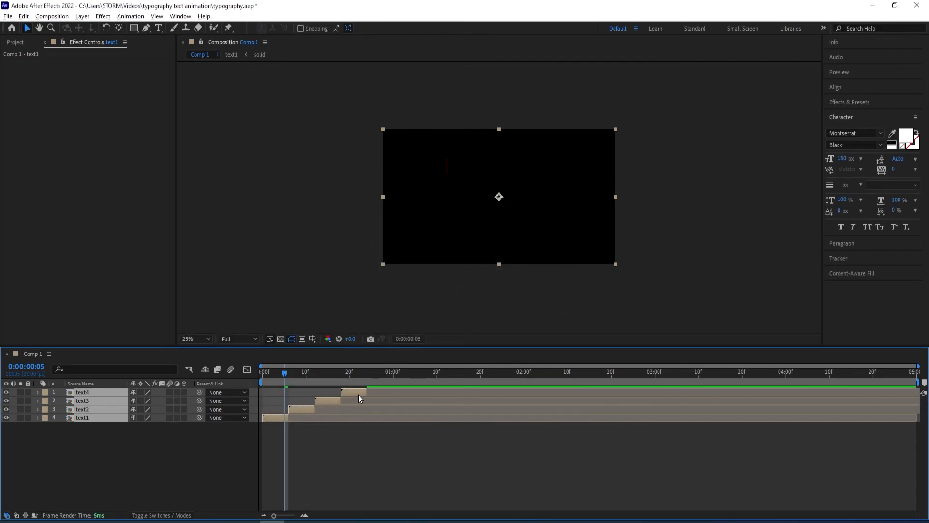
Extend the ends of all four staggered layers to the end of the composition and play back the animation from the start
drag(366, 393, 928, 370)
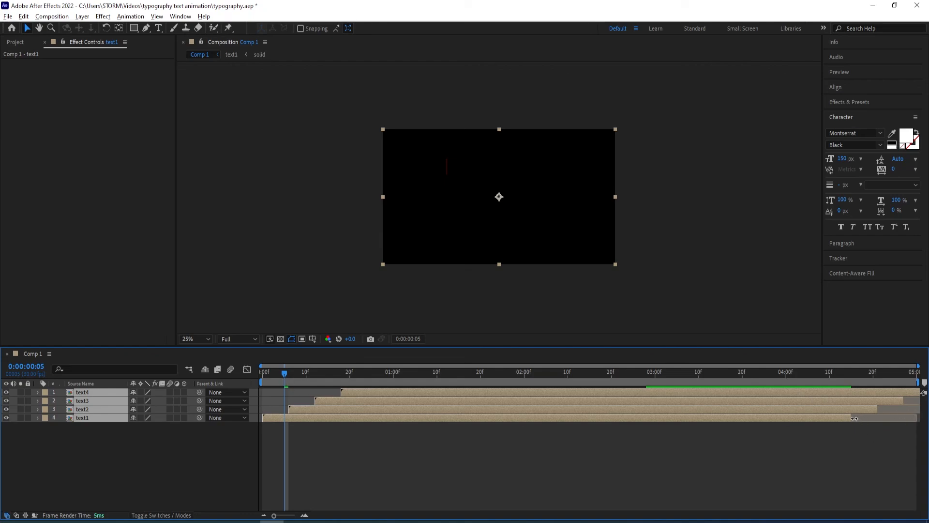
drag(851, 418, 926, 410)
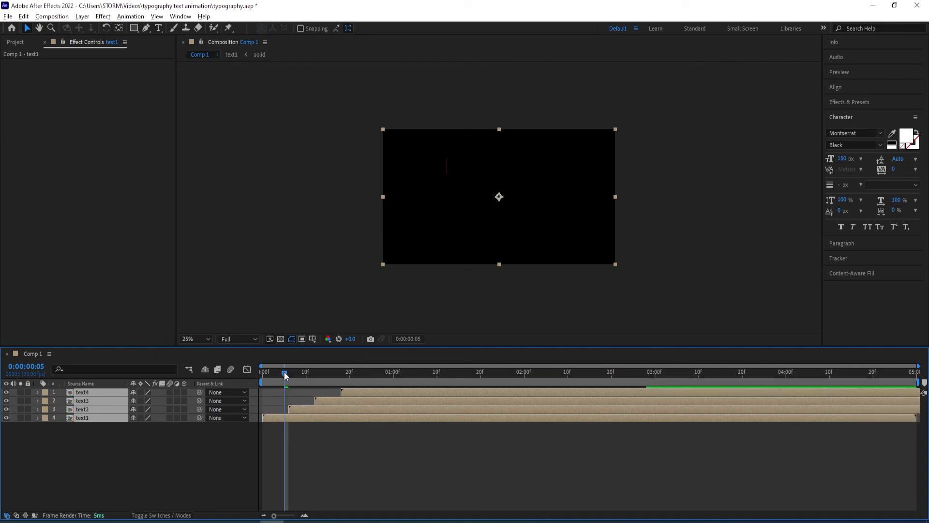
drag(286, 398, 222, 405)
key(space)
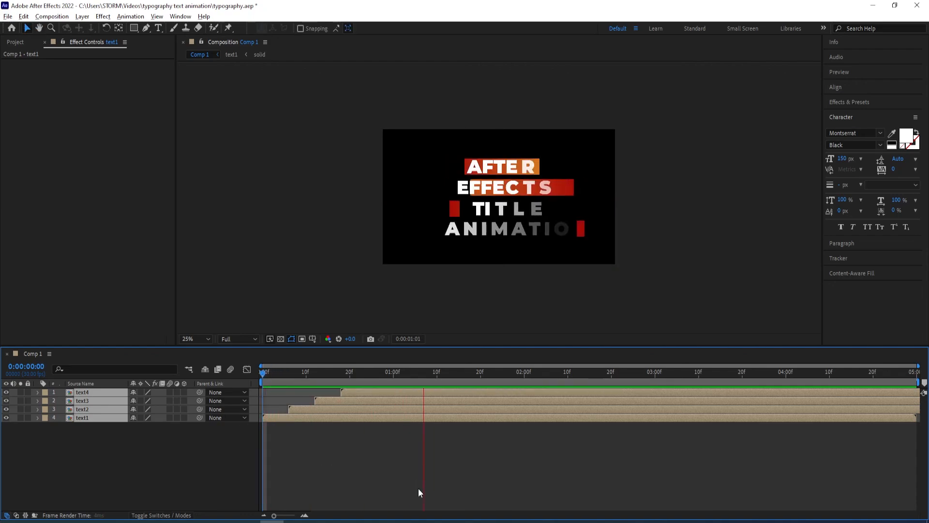